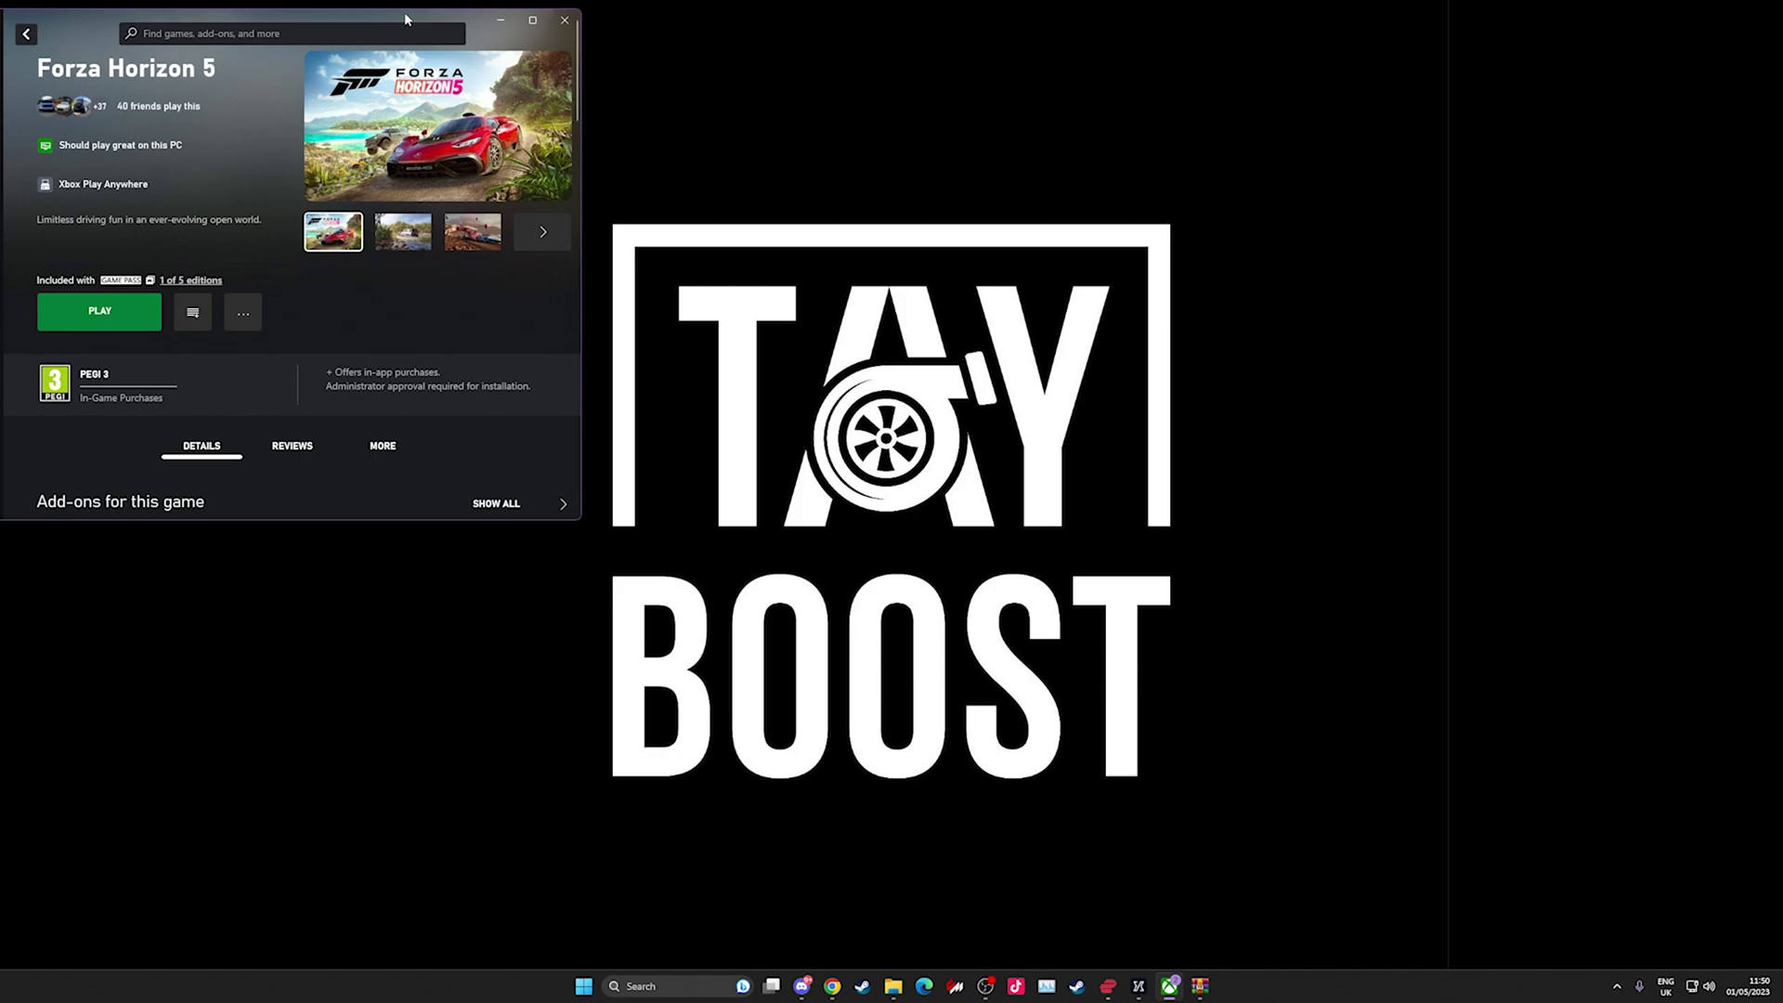
- Move the Xbox app window showing the Forza Horizon 5 page to the centre of the screen
{"action": "left_click_drag", "start_coordinate": [405, 18], "coordinate": [940, 130]}
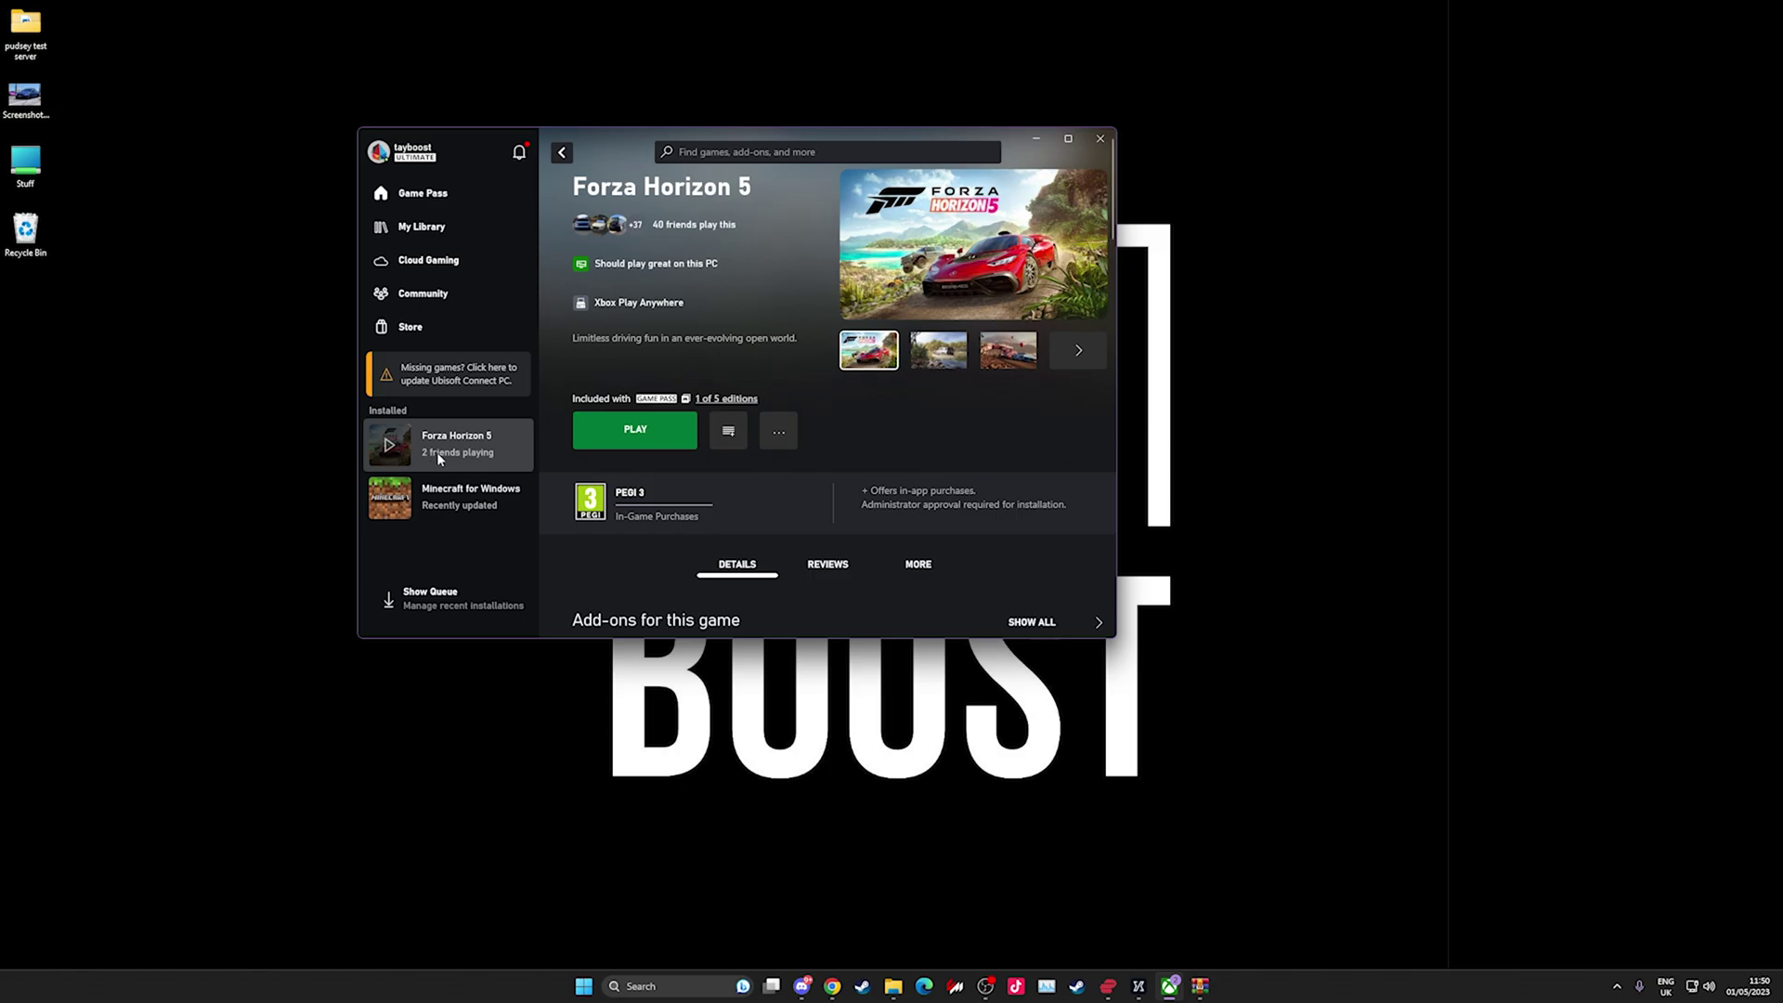
- From Forza Horizon 5's Manage > Files options, open the E:\XboxGames install folder in File Explorer
{"action": "left_click", "coordinate": [780, 437]}
{"action": "left_click", "coordinate": [778, 539]}
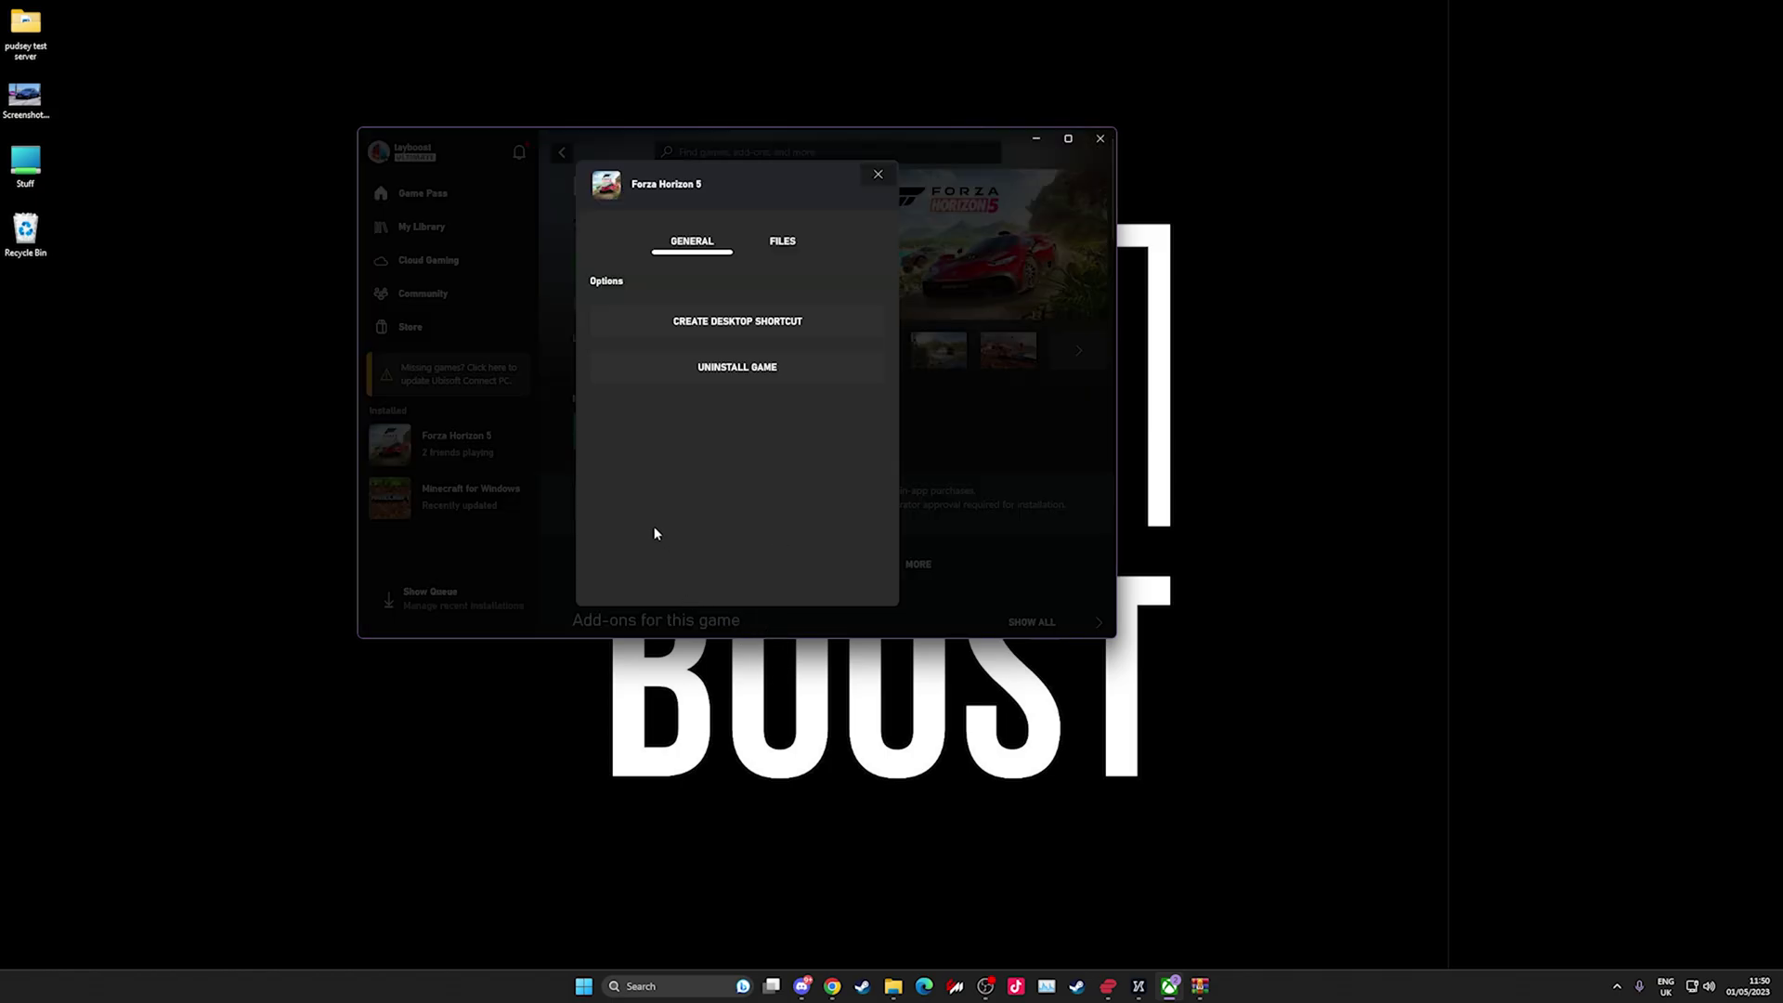
{"action": "left_click", "coordinate": [798, 241]}
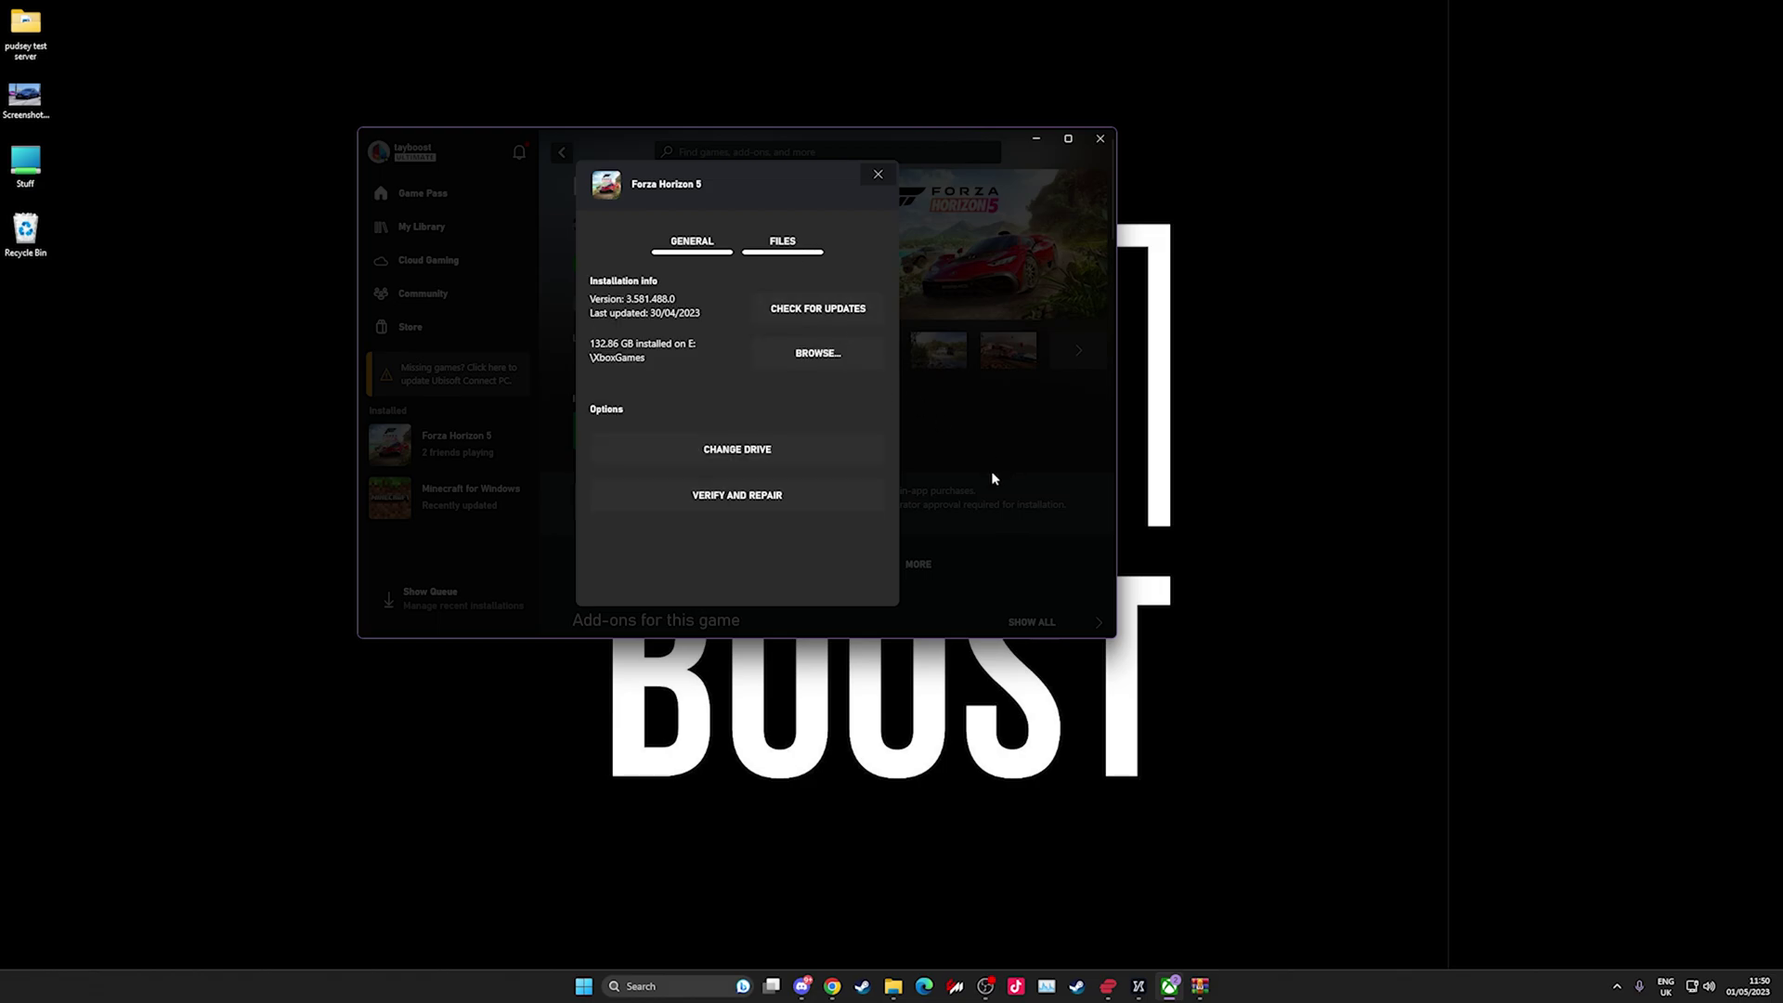
{"action": "left_click", "coordinate": [819, 357]}
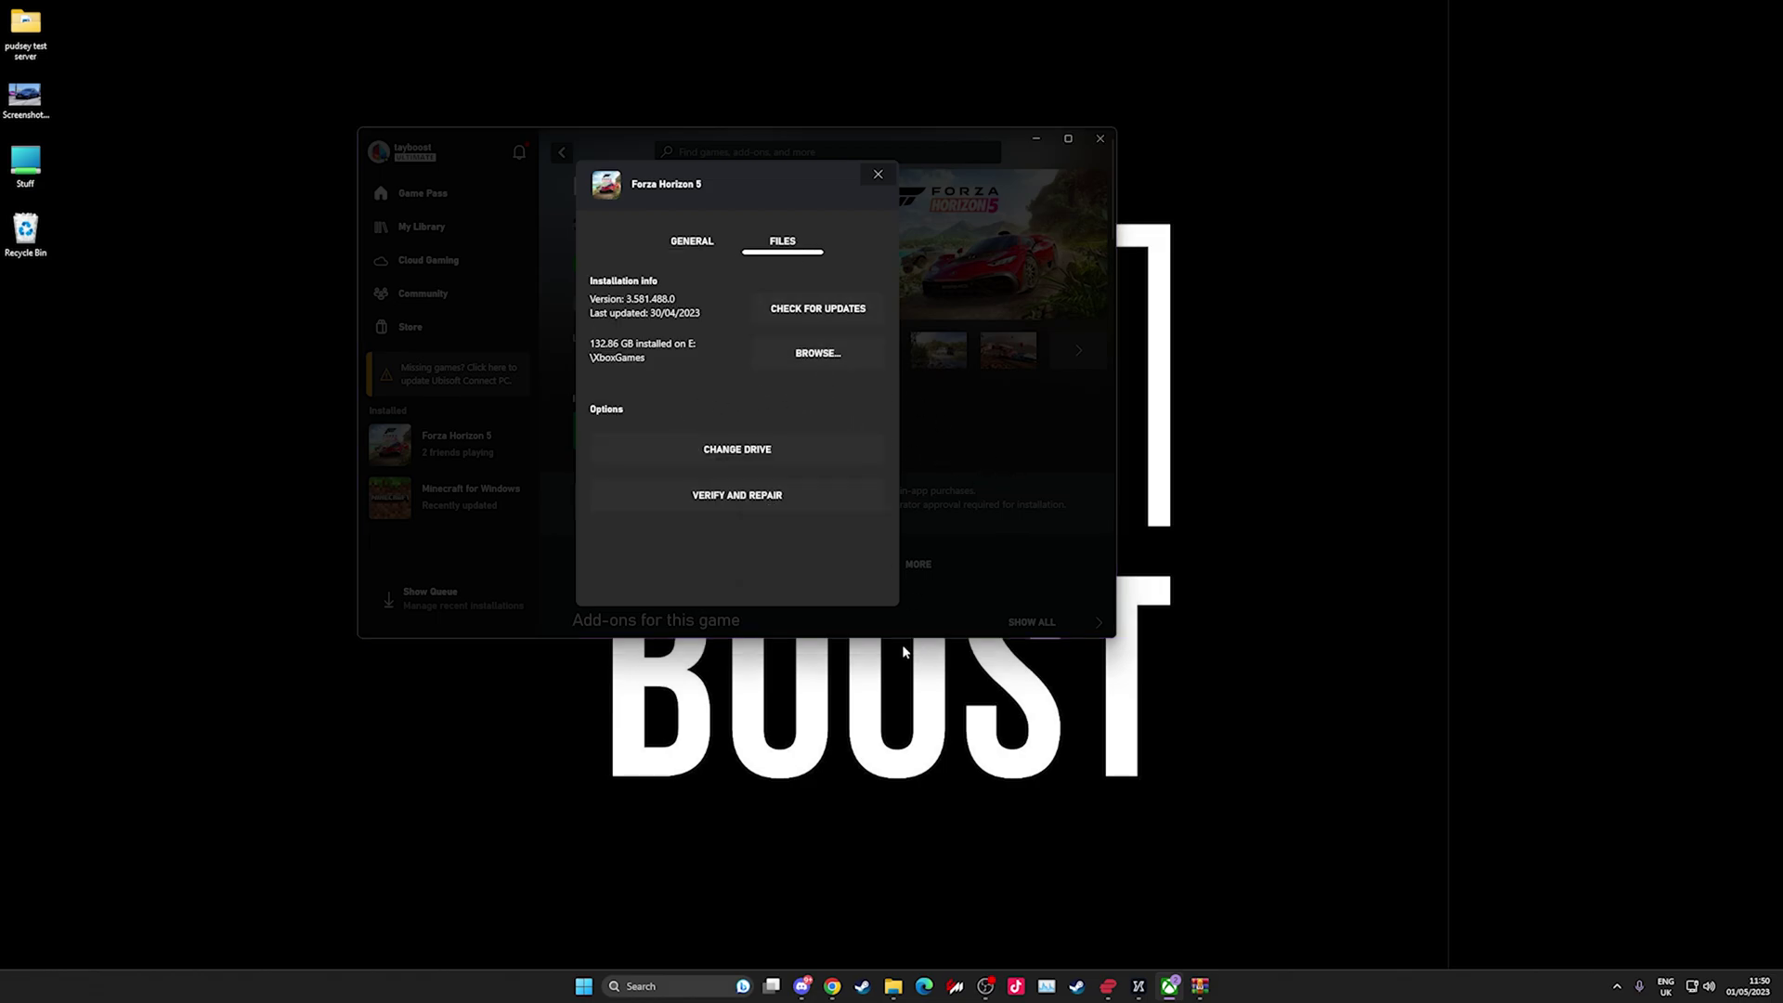
{"action": "left_click_drag", "start_coordinate": [1420, 334], "coordinate": [611, 124]}
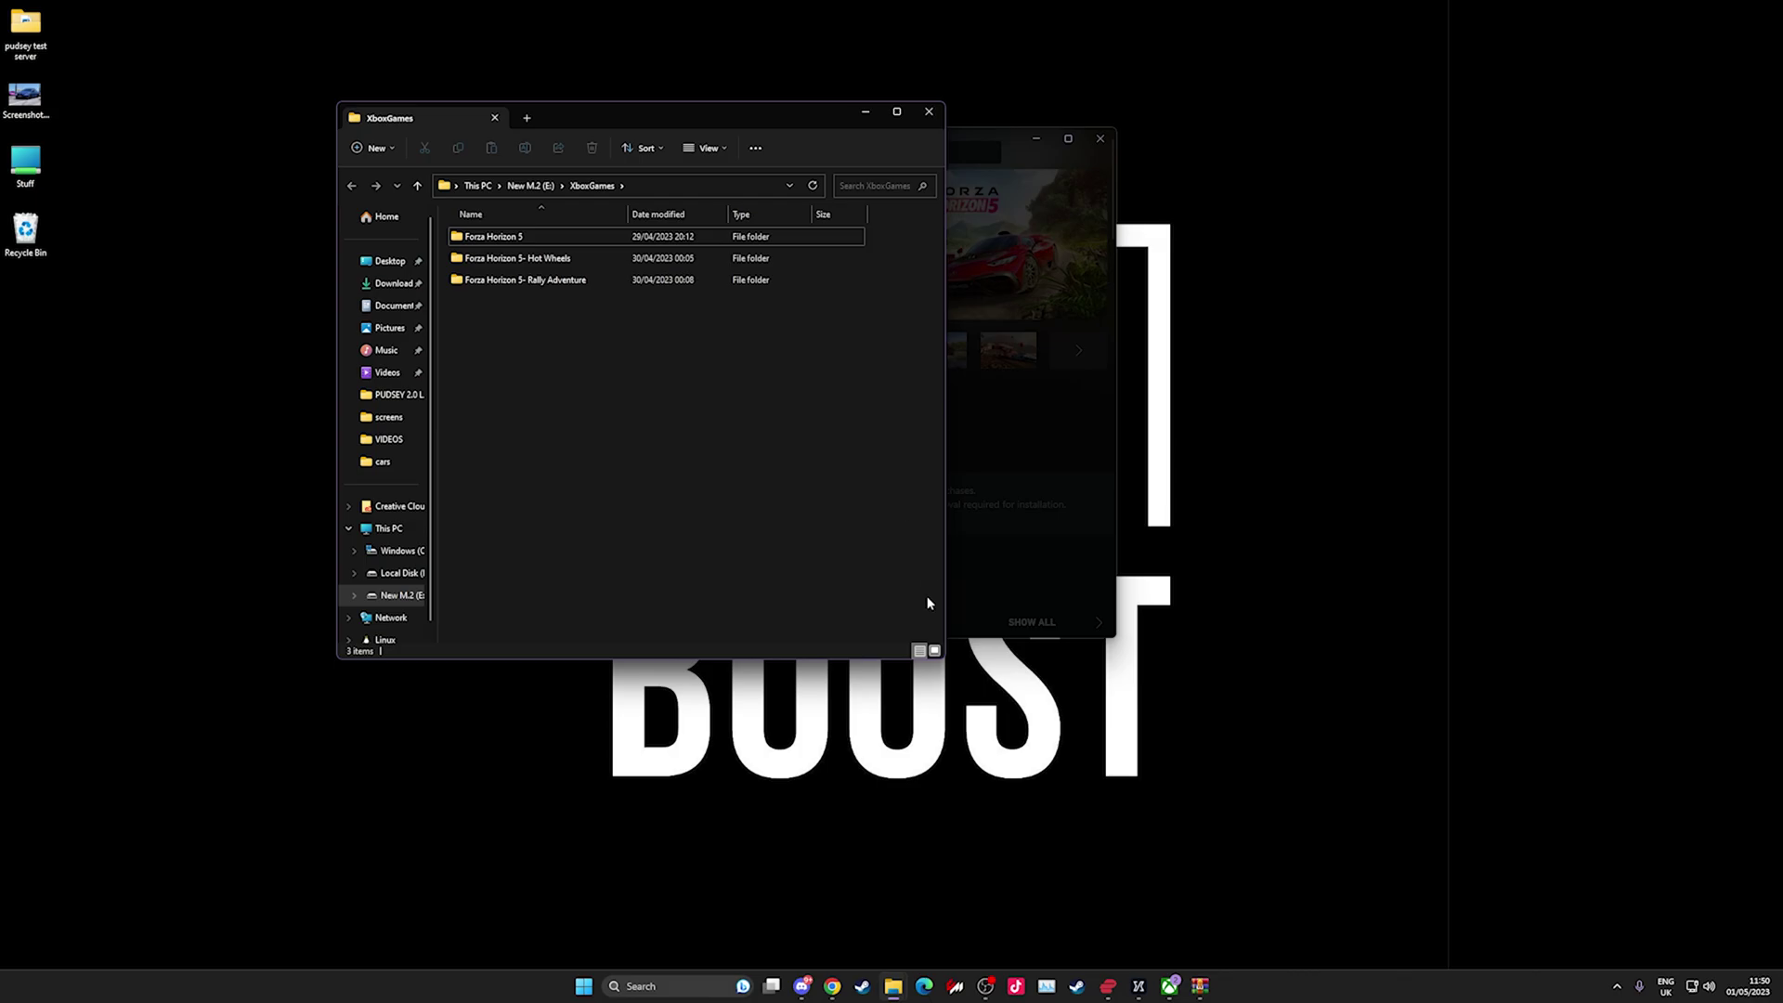
- Enlarge Explorer and go into Forza Horizon 5\Content\media\stripped\mediaoverride\rc0\Cars
{"action": "left_click_drag", "start_coordinate": [944, 659], "coordinate": [1223, 763]}
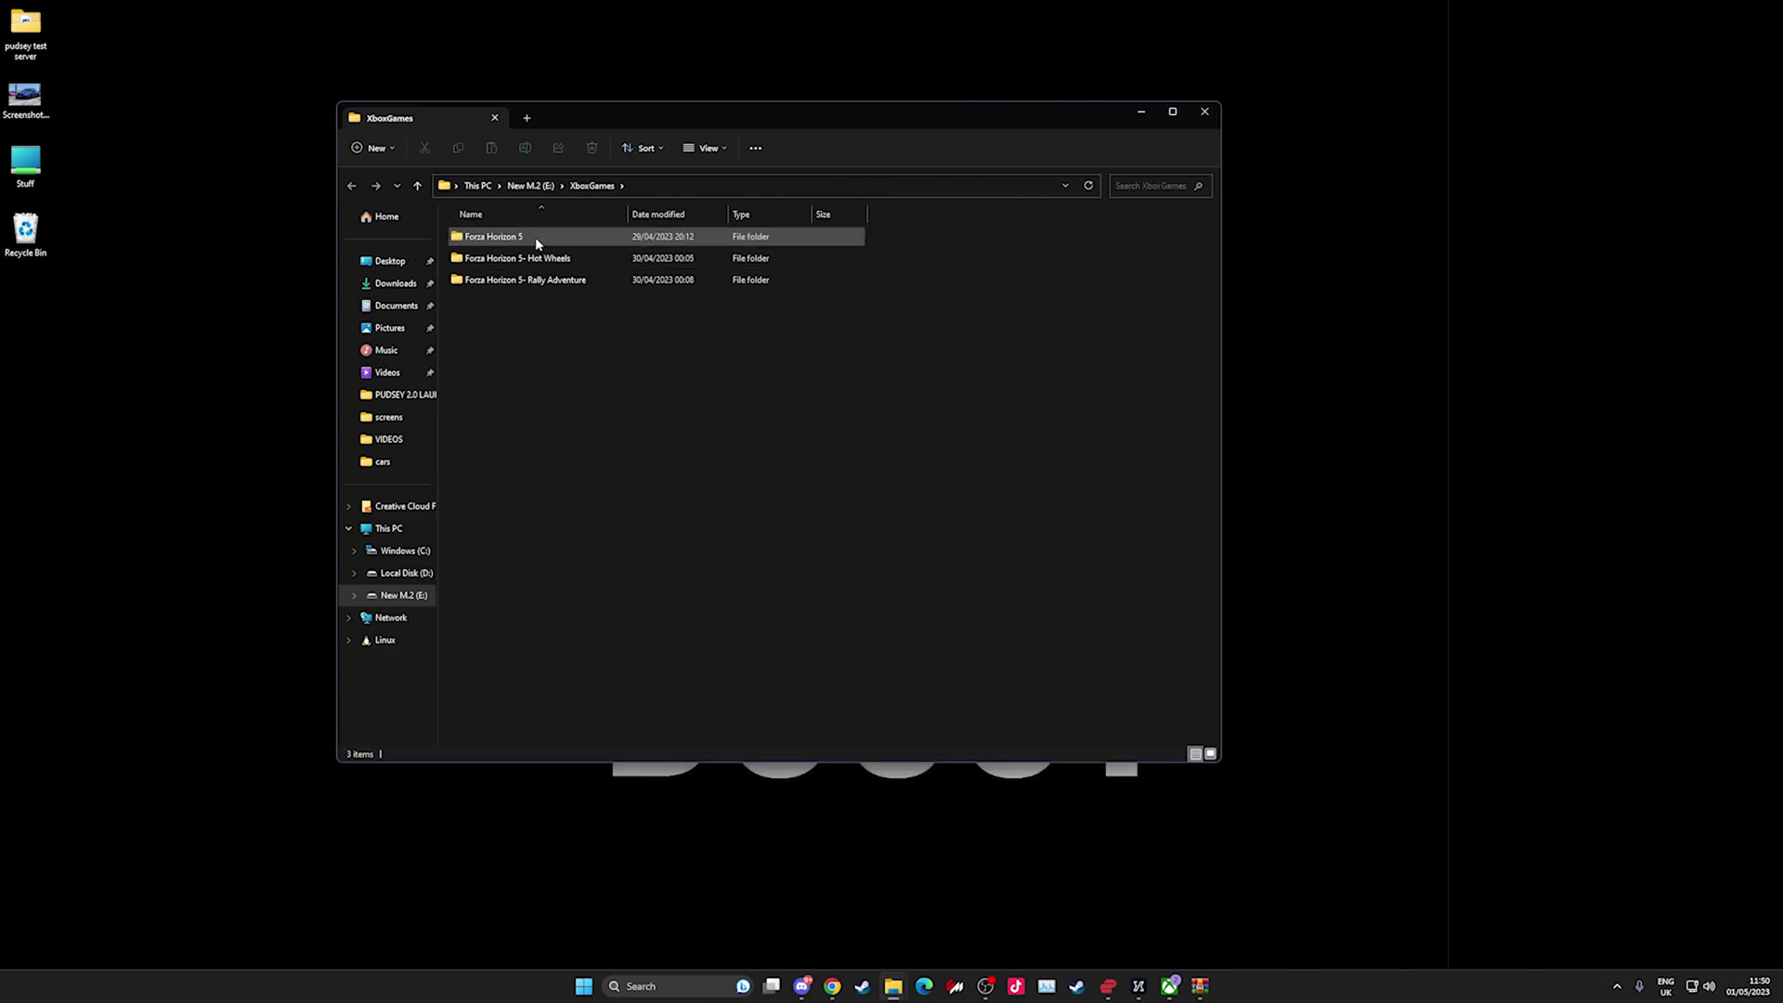
{"action": "double_click", "coordinate": [535, 236]}
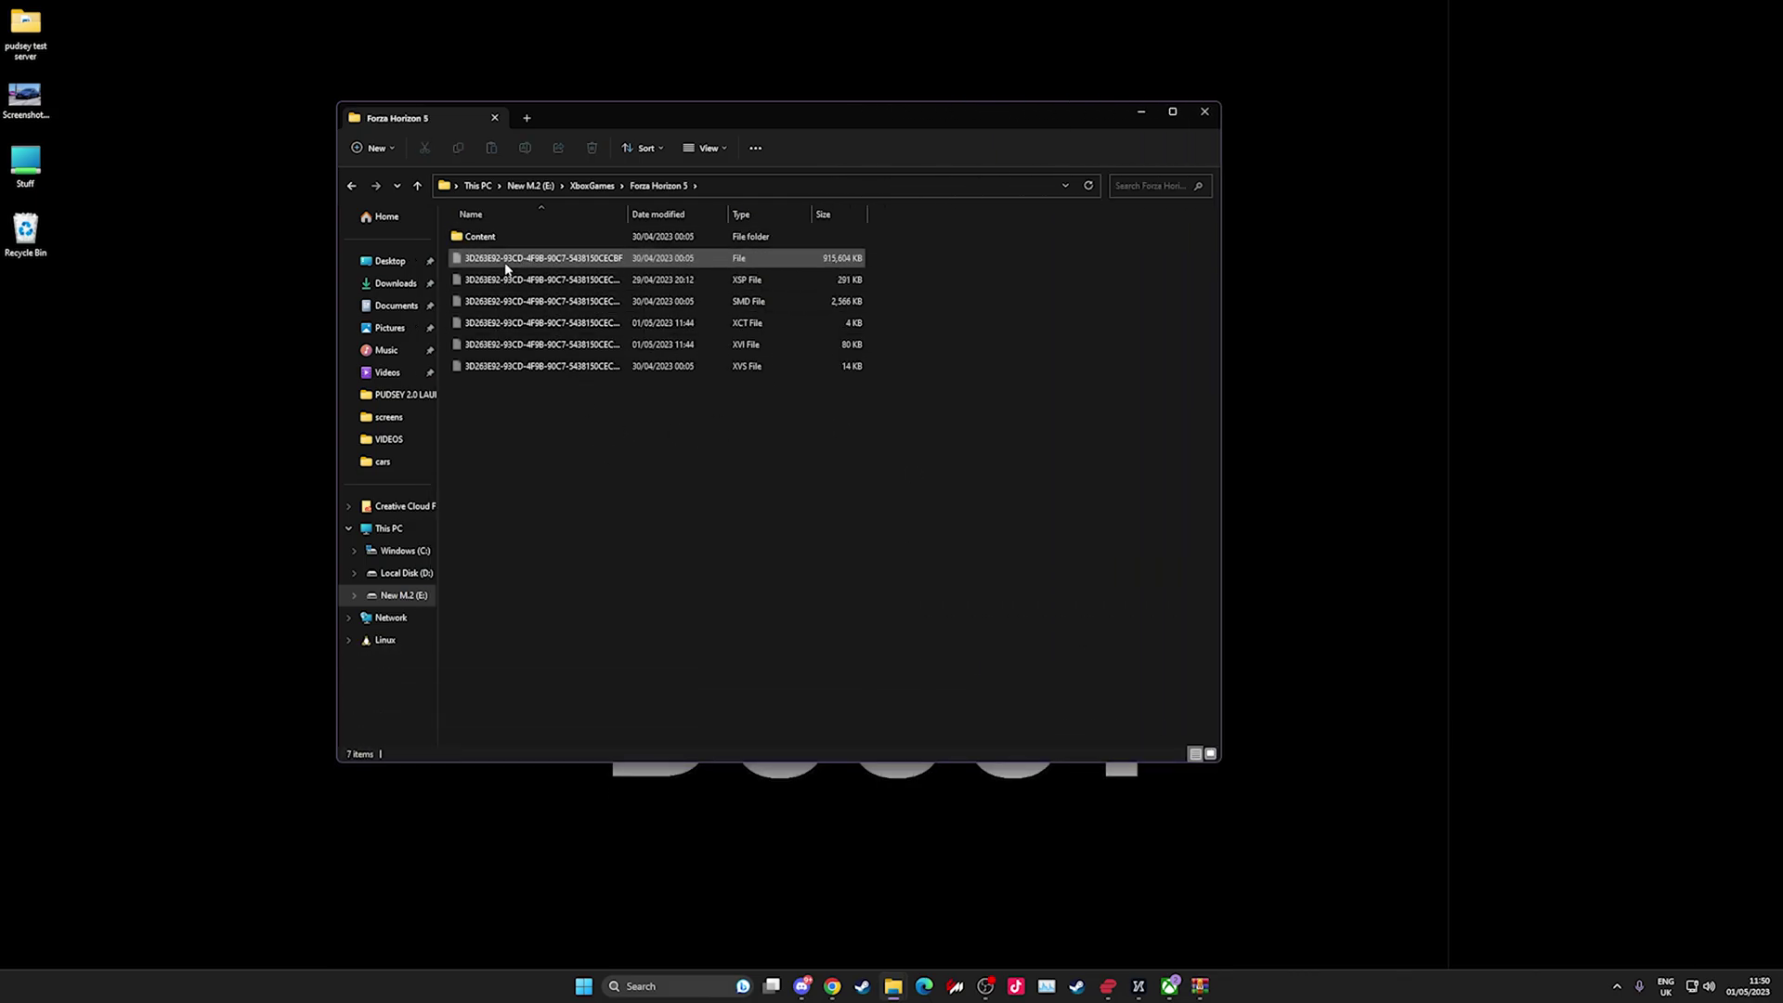
{"action": "double_click", "coordinate": [492, 237]}
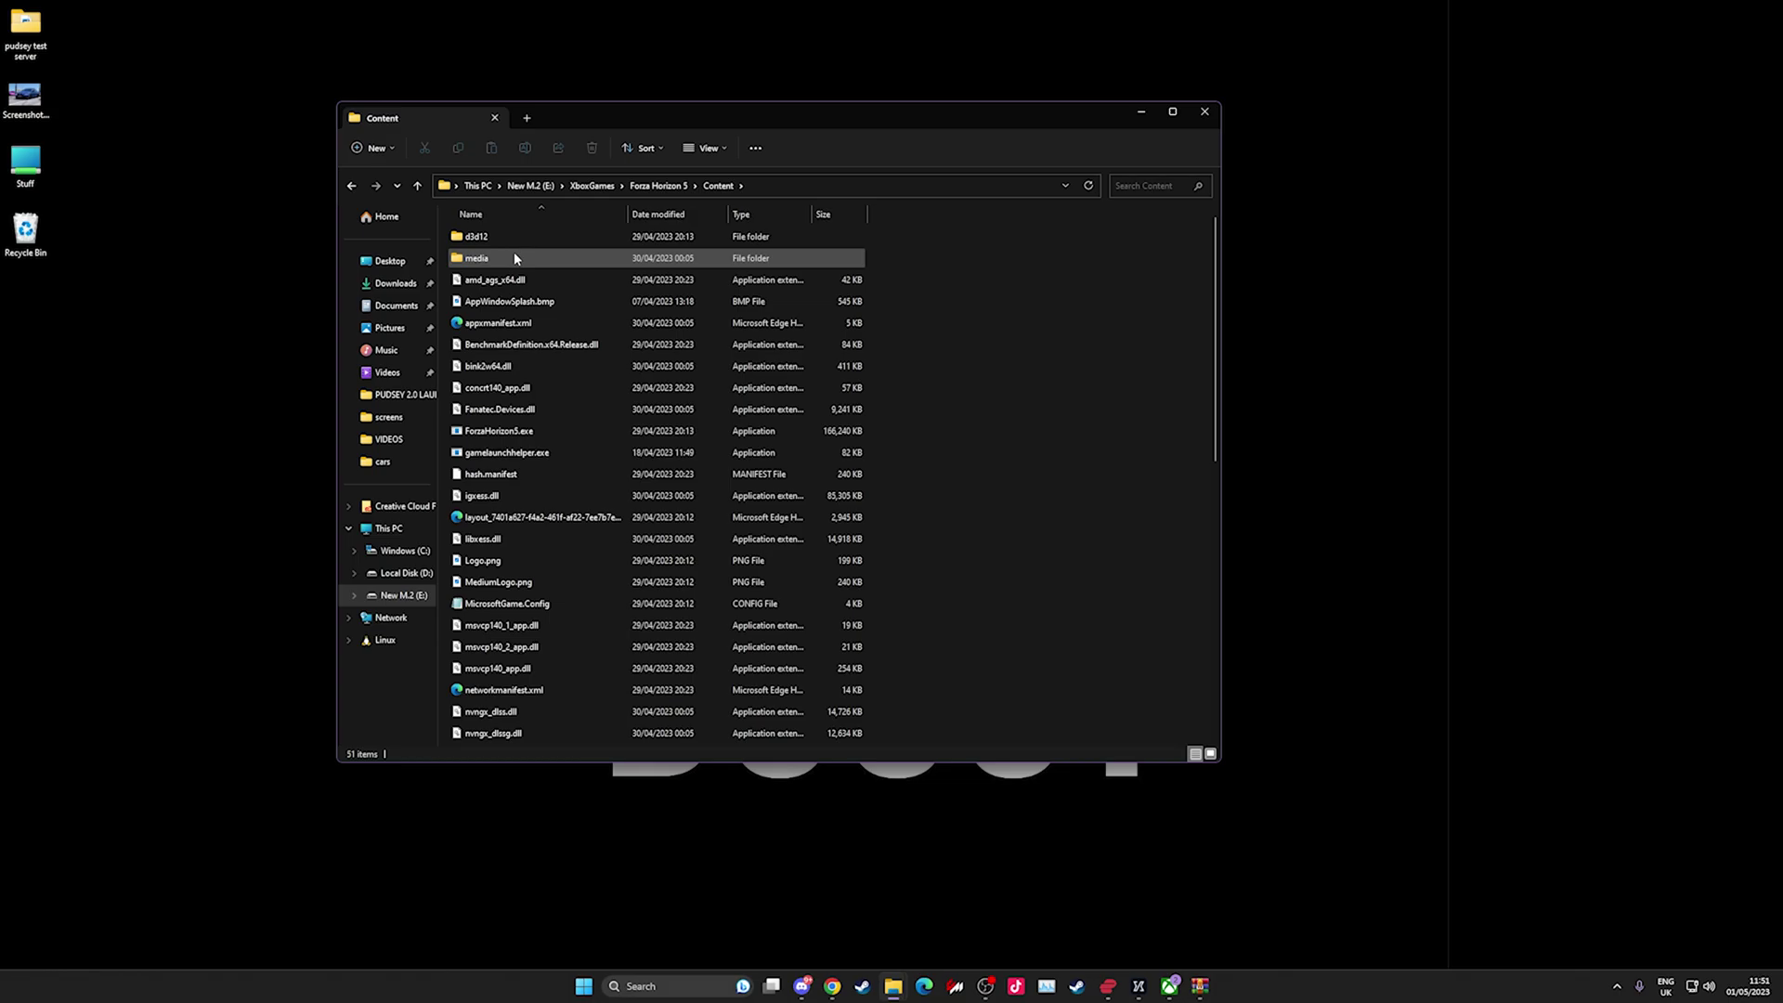
{"action": "mouse_move", "coordinate": [516, 260]}
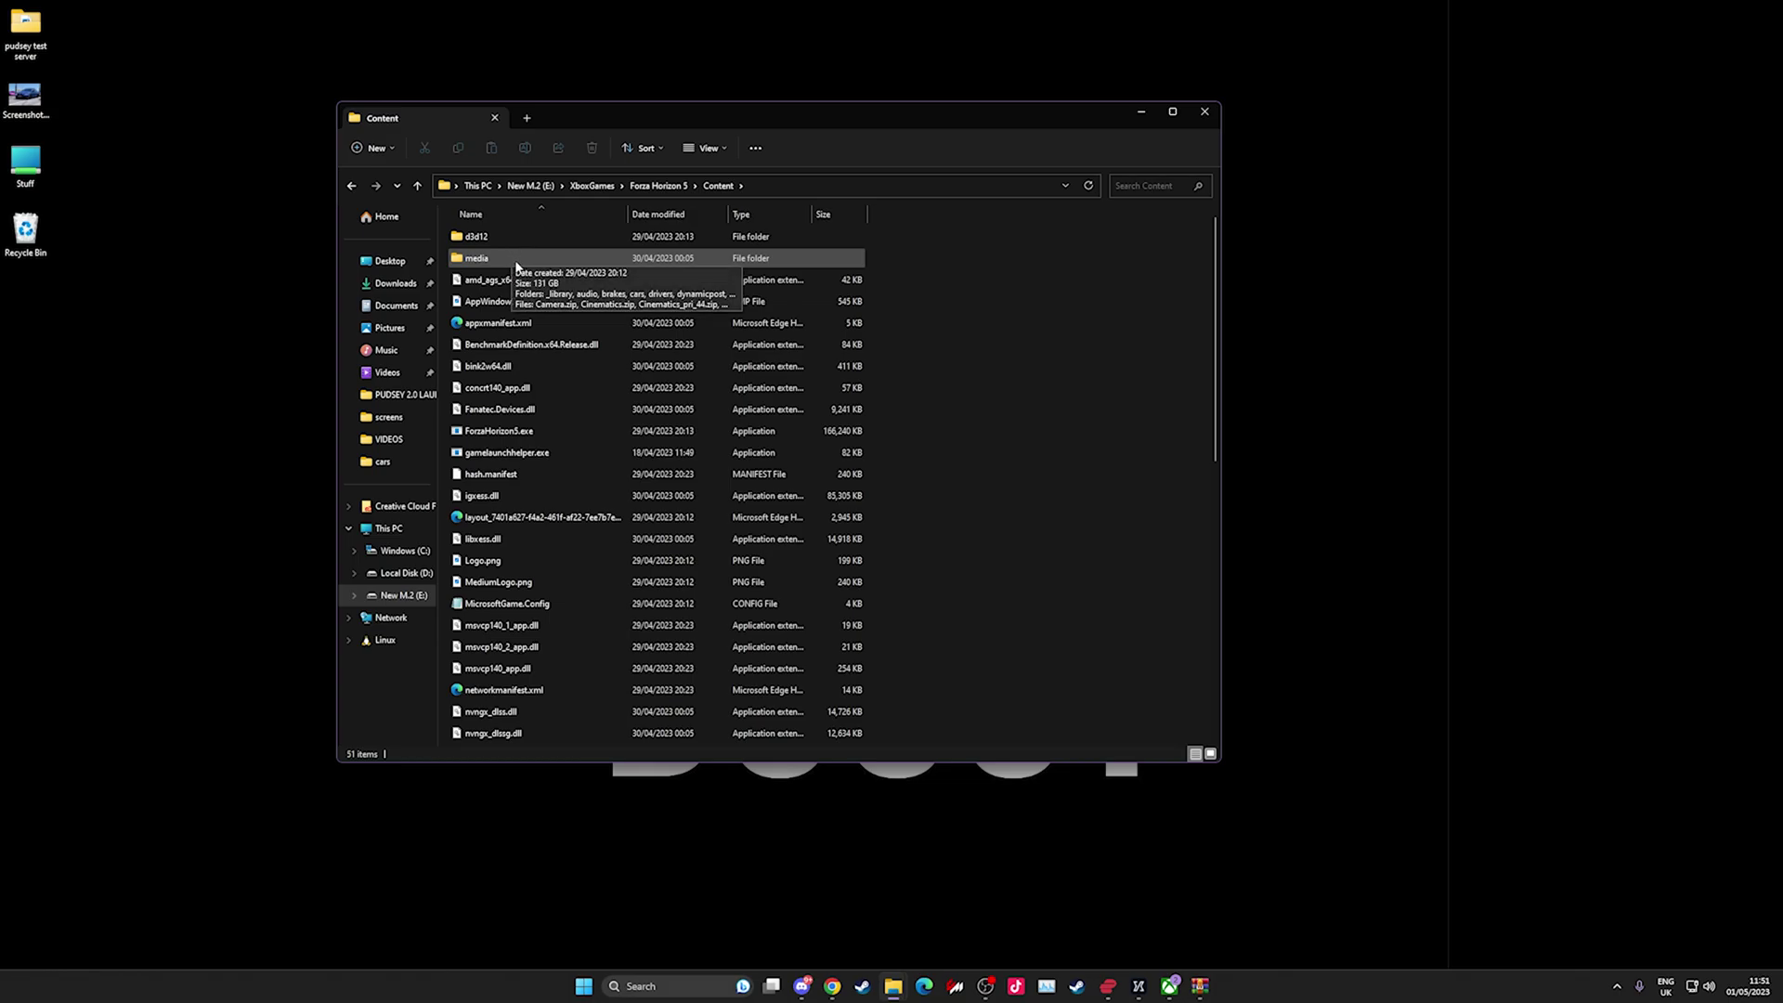
{"action": "double_click", "coordinate": [516, 260]}
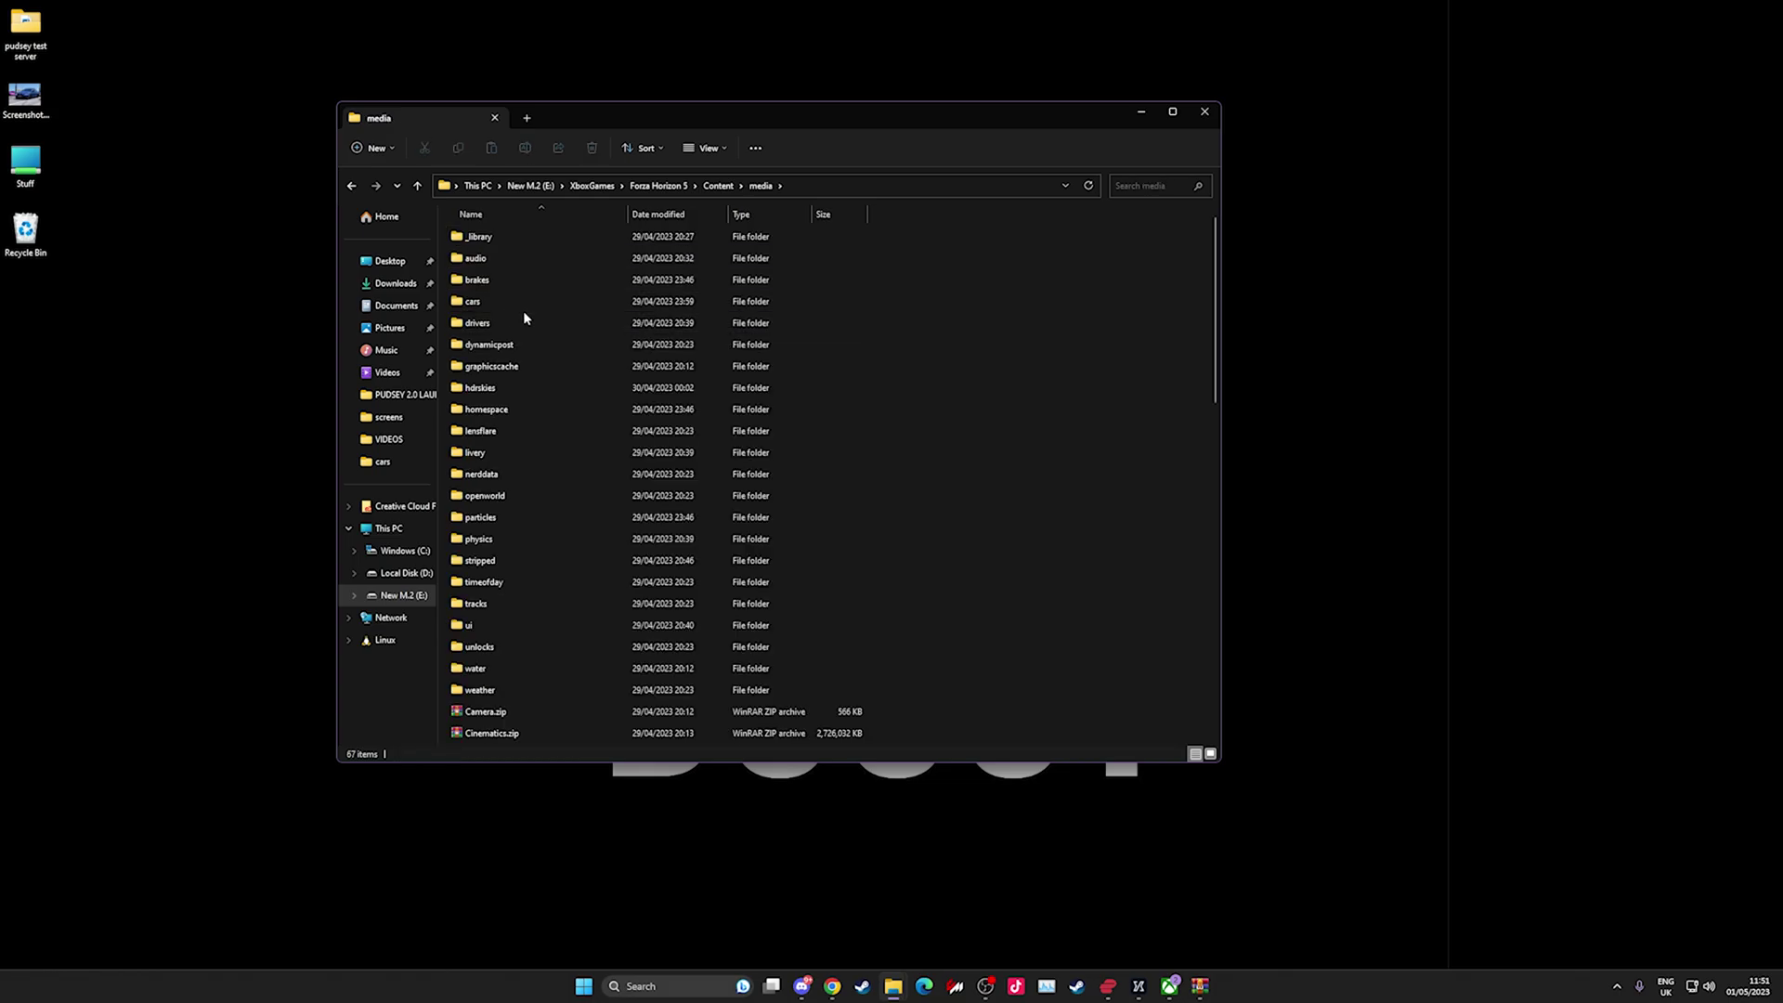
{"action": "double_click", "coordinate": [529, 560]}
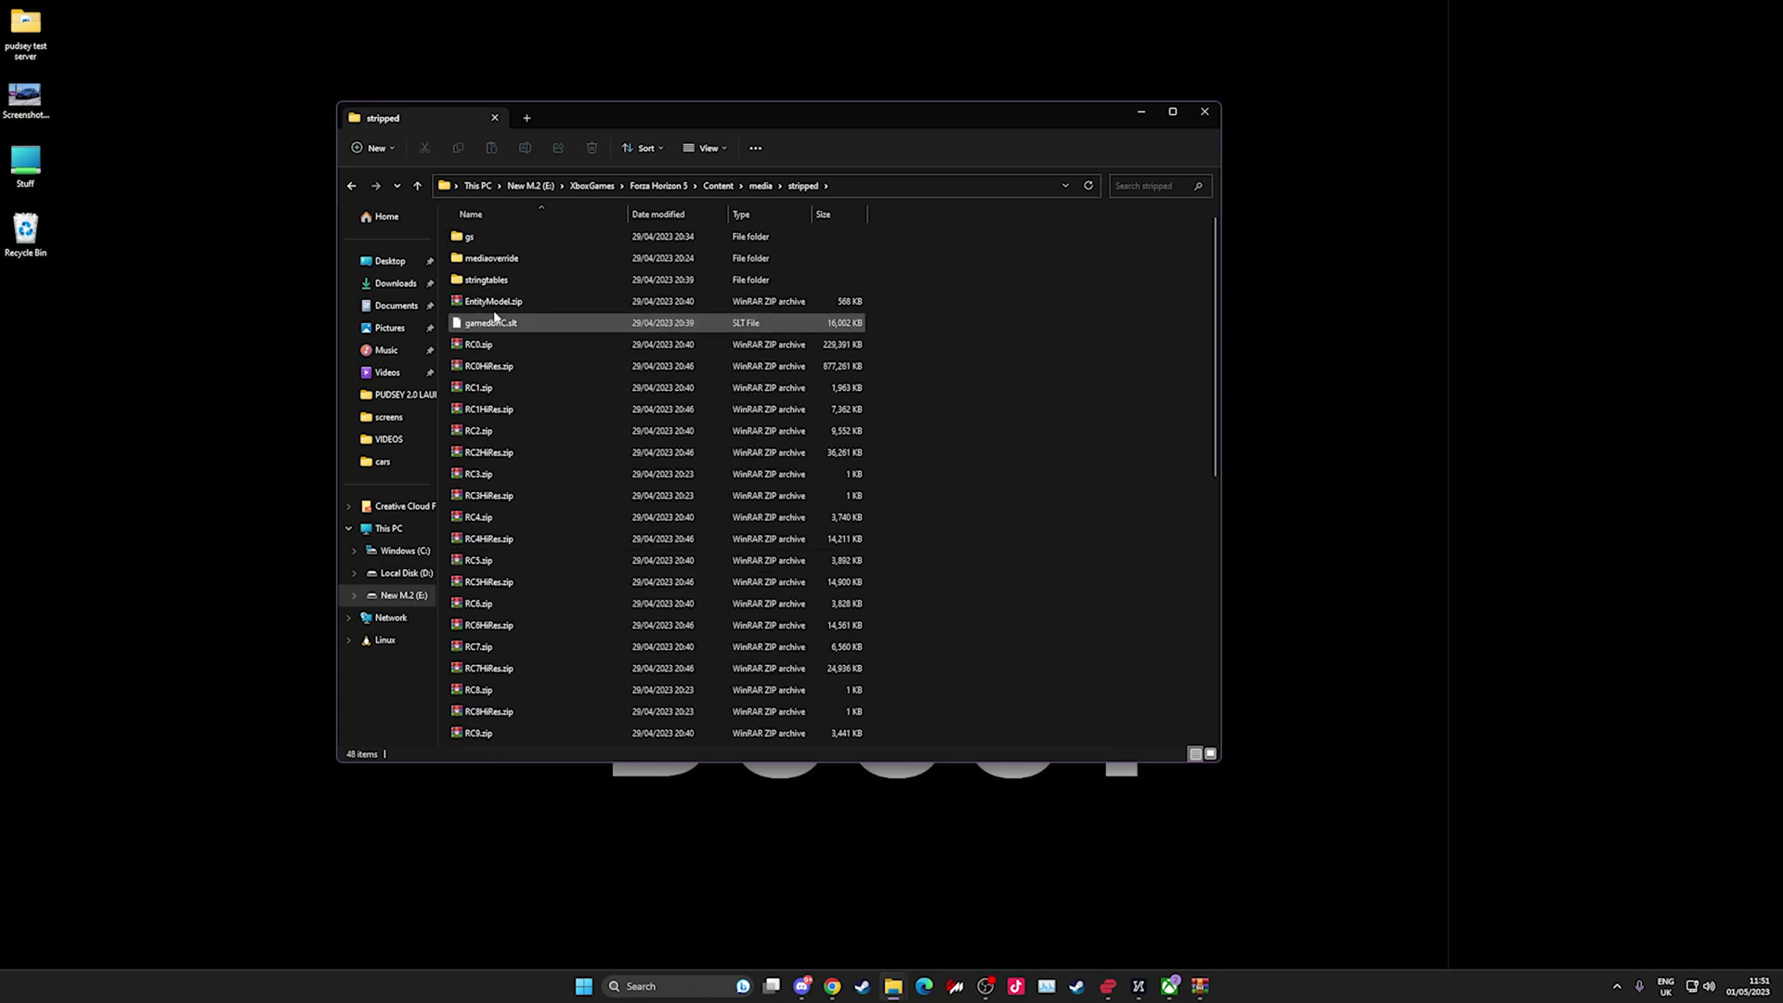
{"action": "double_click", "coordinate": [511, 258]}
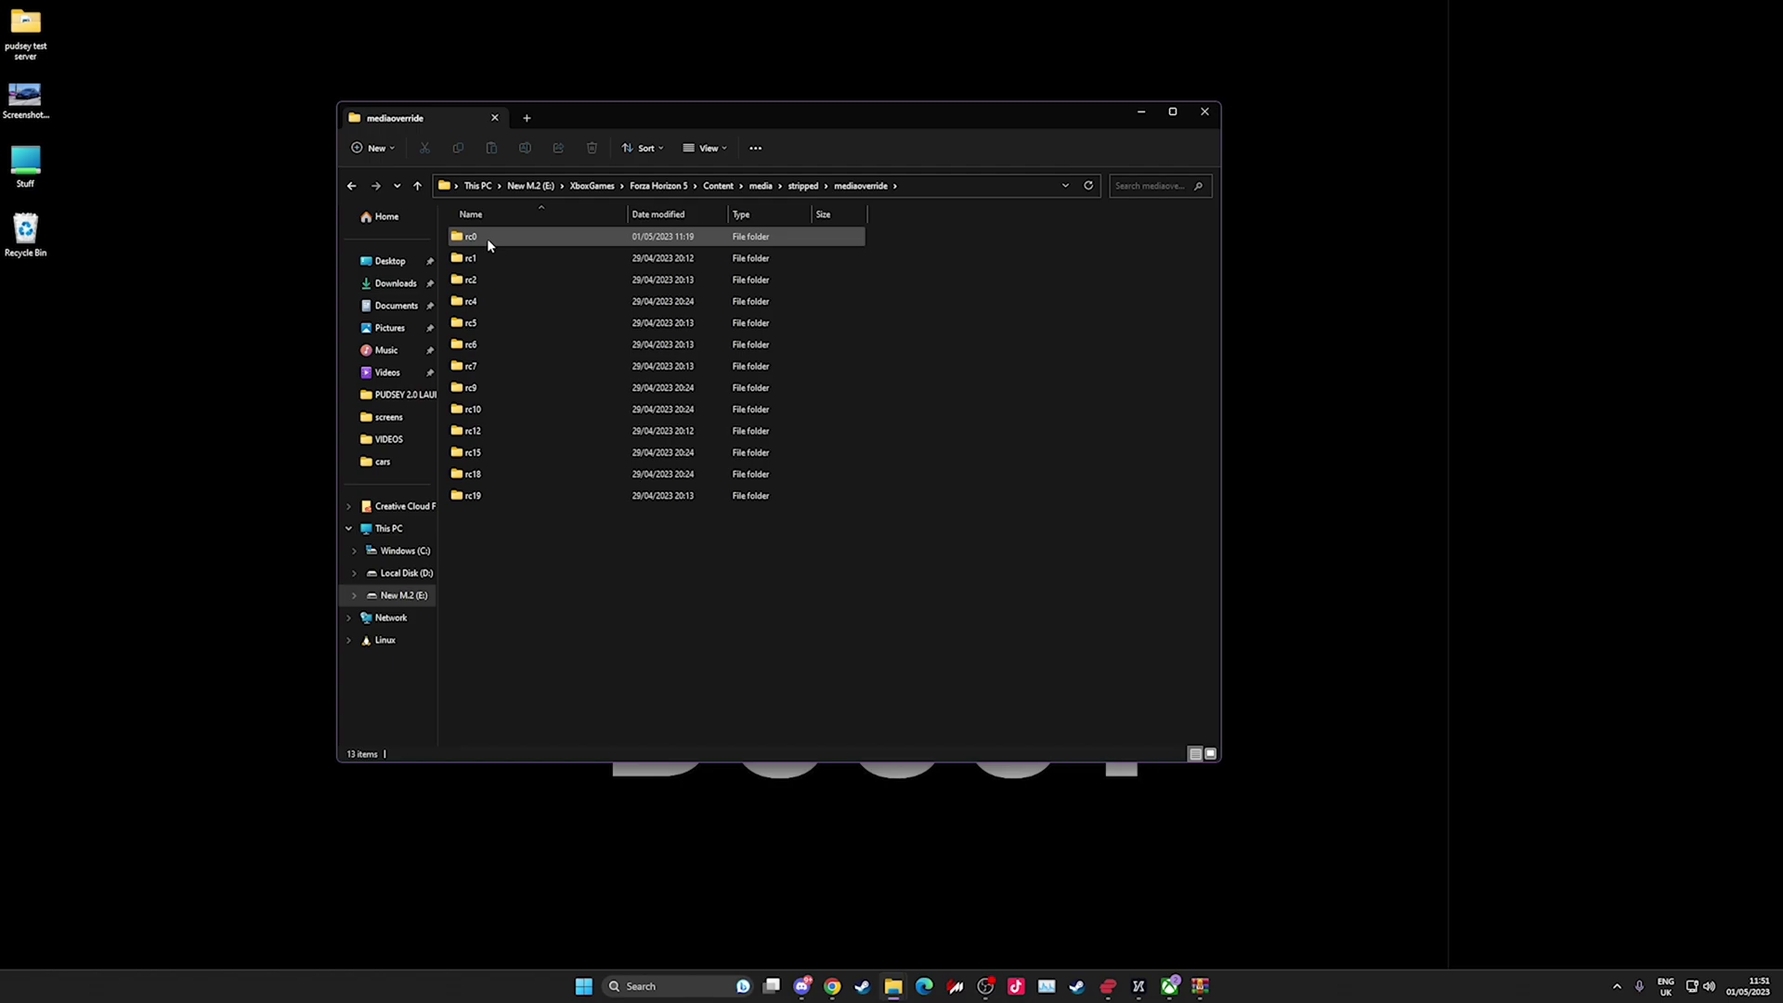
{"action": "double_click", "coordinate": [485, 240]}
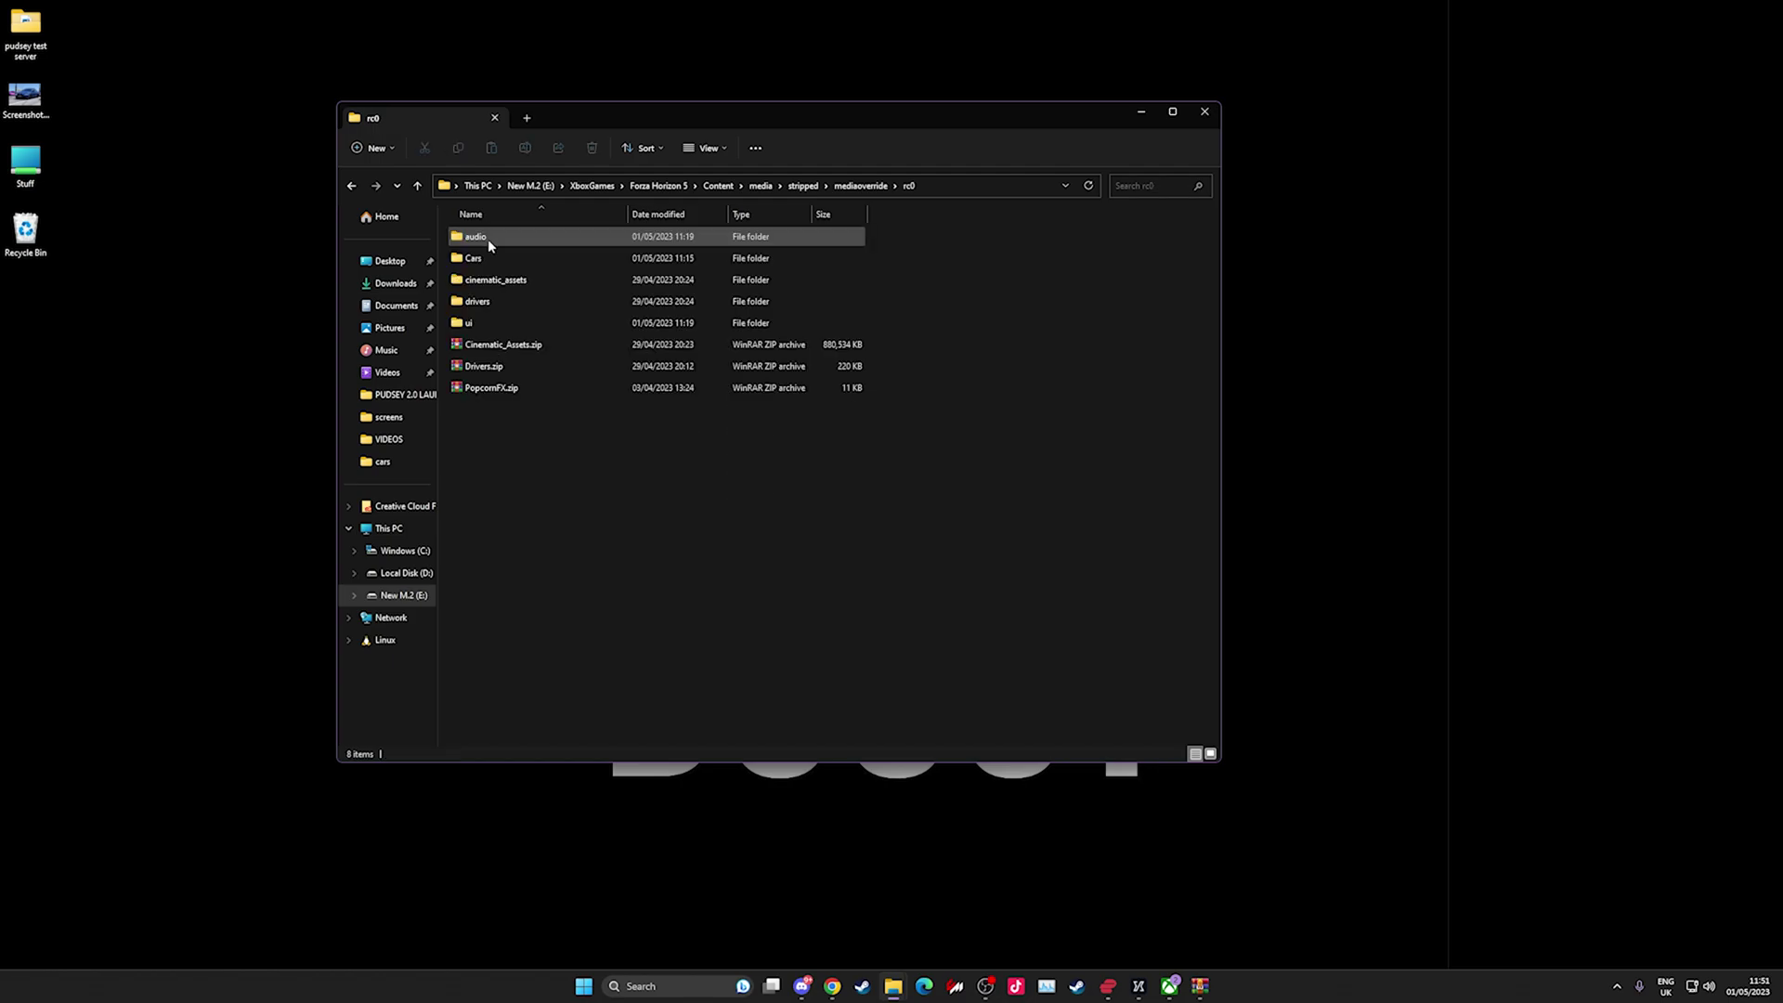
{"action": "double_click", "coordinate": [544, 259]}
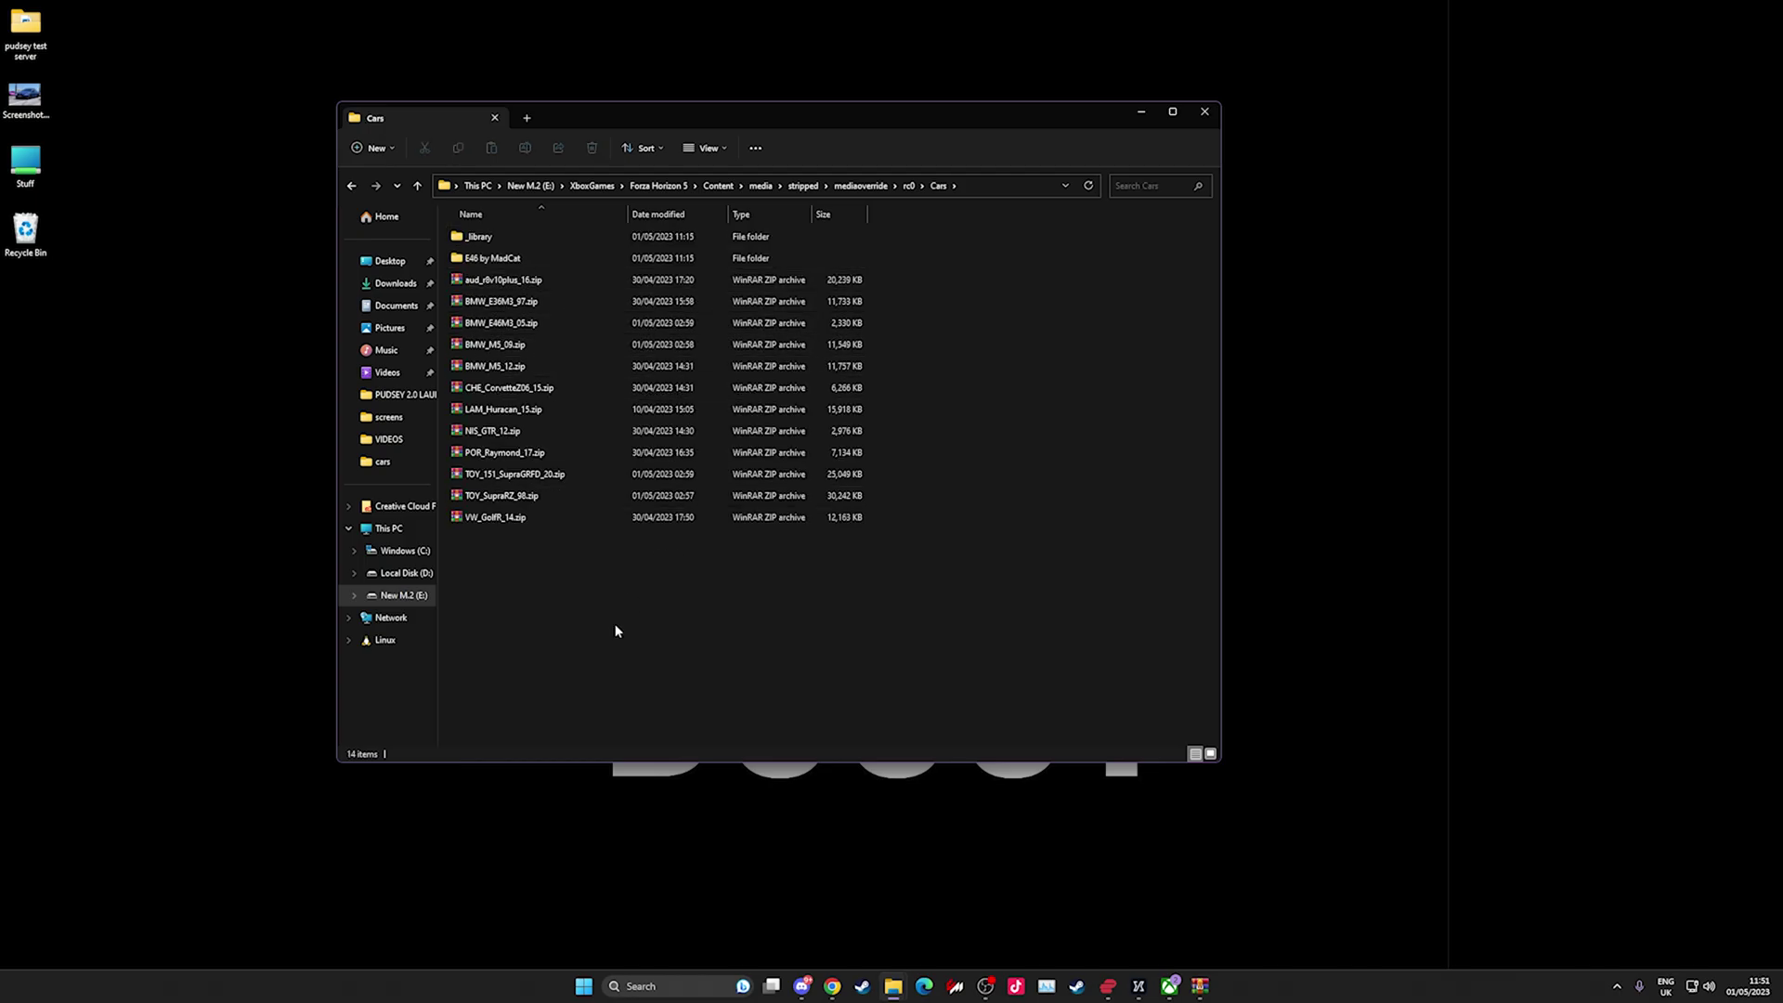
- Select and deselect the car mod zips in the Cars folder, then bring up Discord
{"action": "left_click_drag", "start_coordinate": [588, 631], "coordinate": [546, 269]}
{"action": "left_click", "coordinate": [993, 464]}
{"action": "left_click_drag", "start_coordinate": [591, 561], "coordinate": [510, 219]}
{"action": "left_click", "coordinate": [1015, 357]}
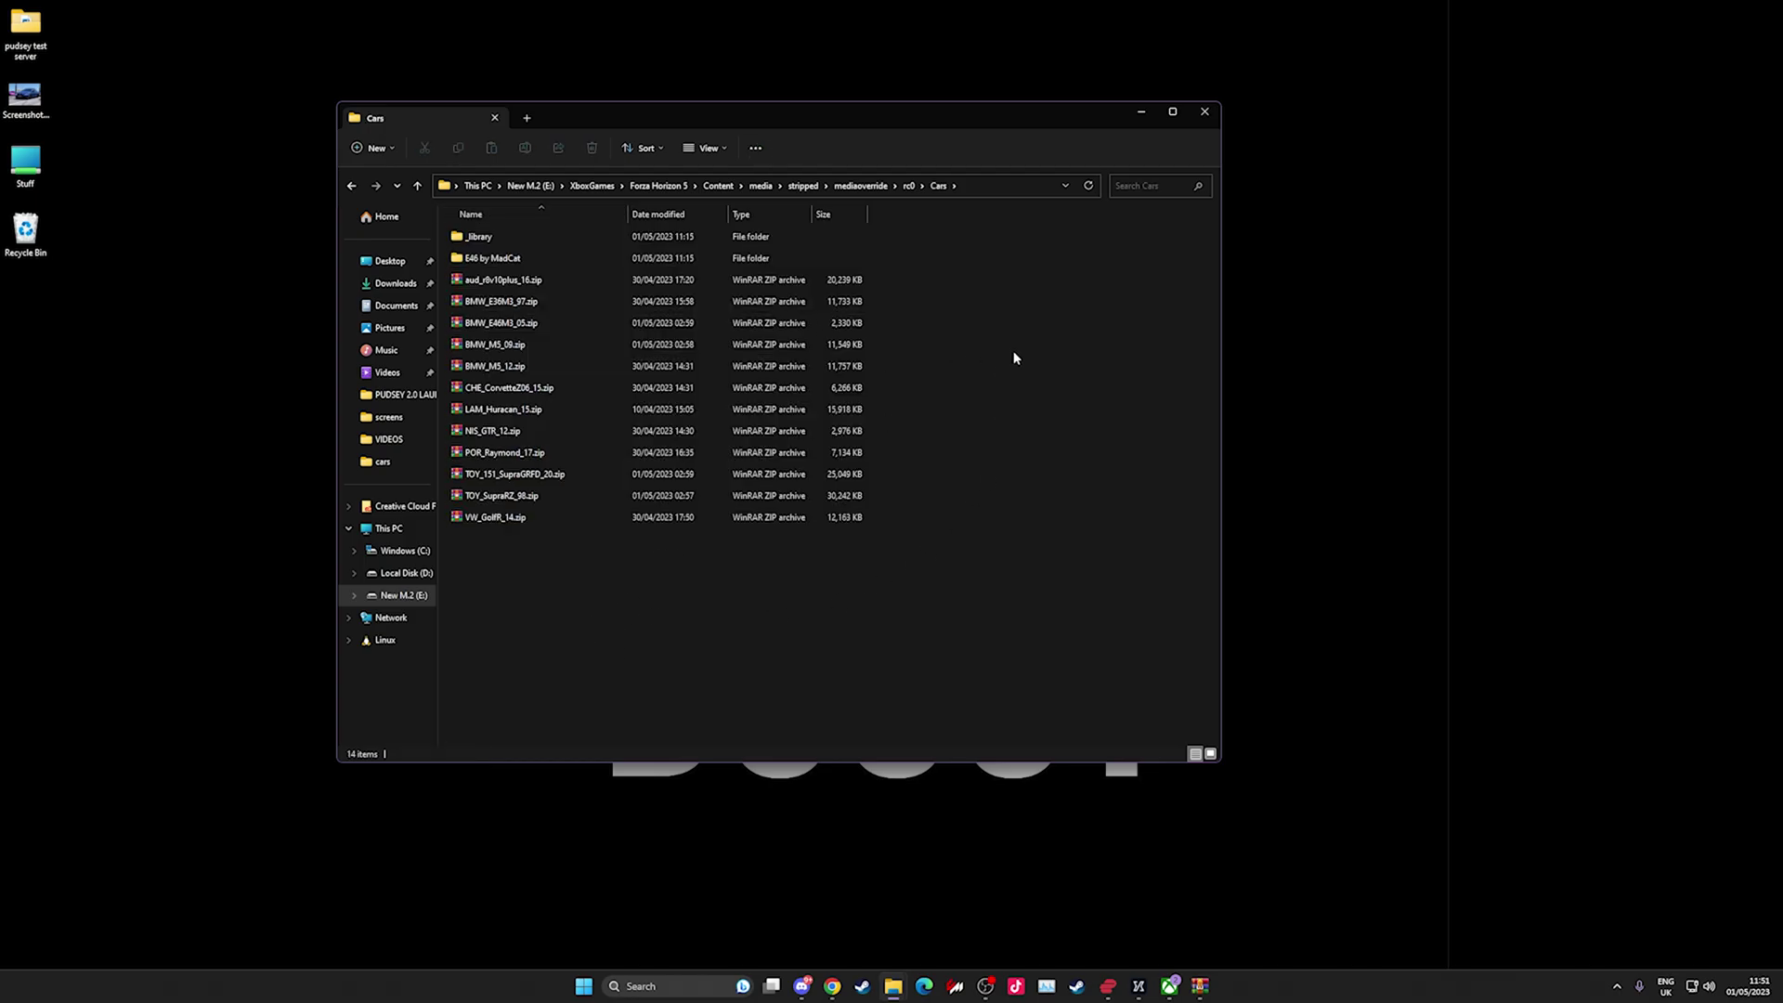
{"action": "left_click", "coordinate": [802, 985]}
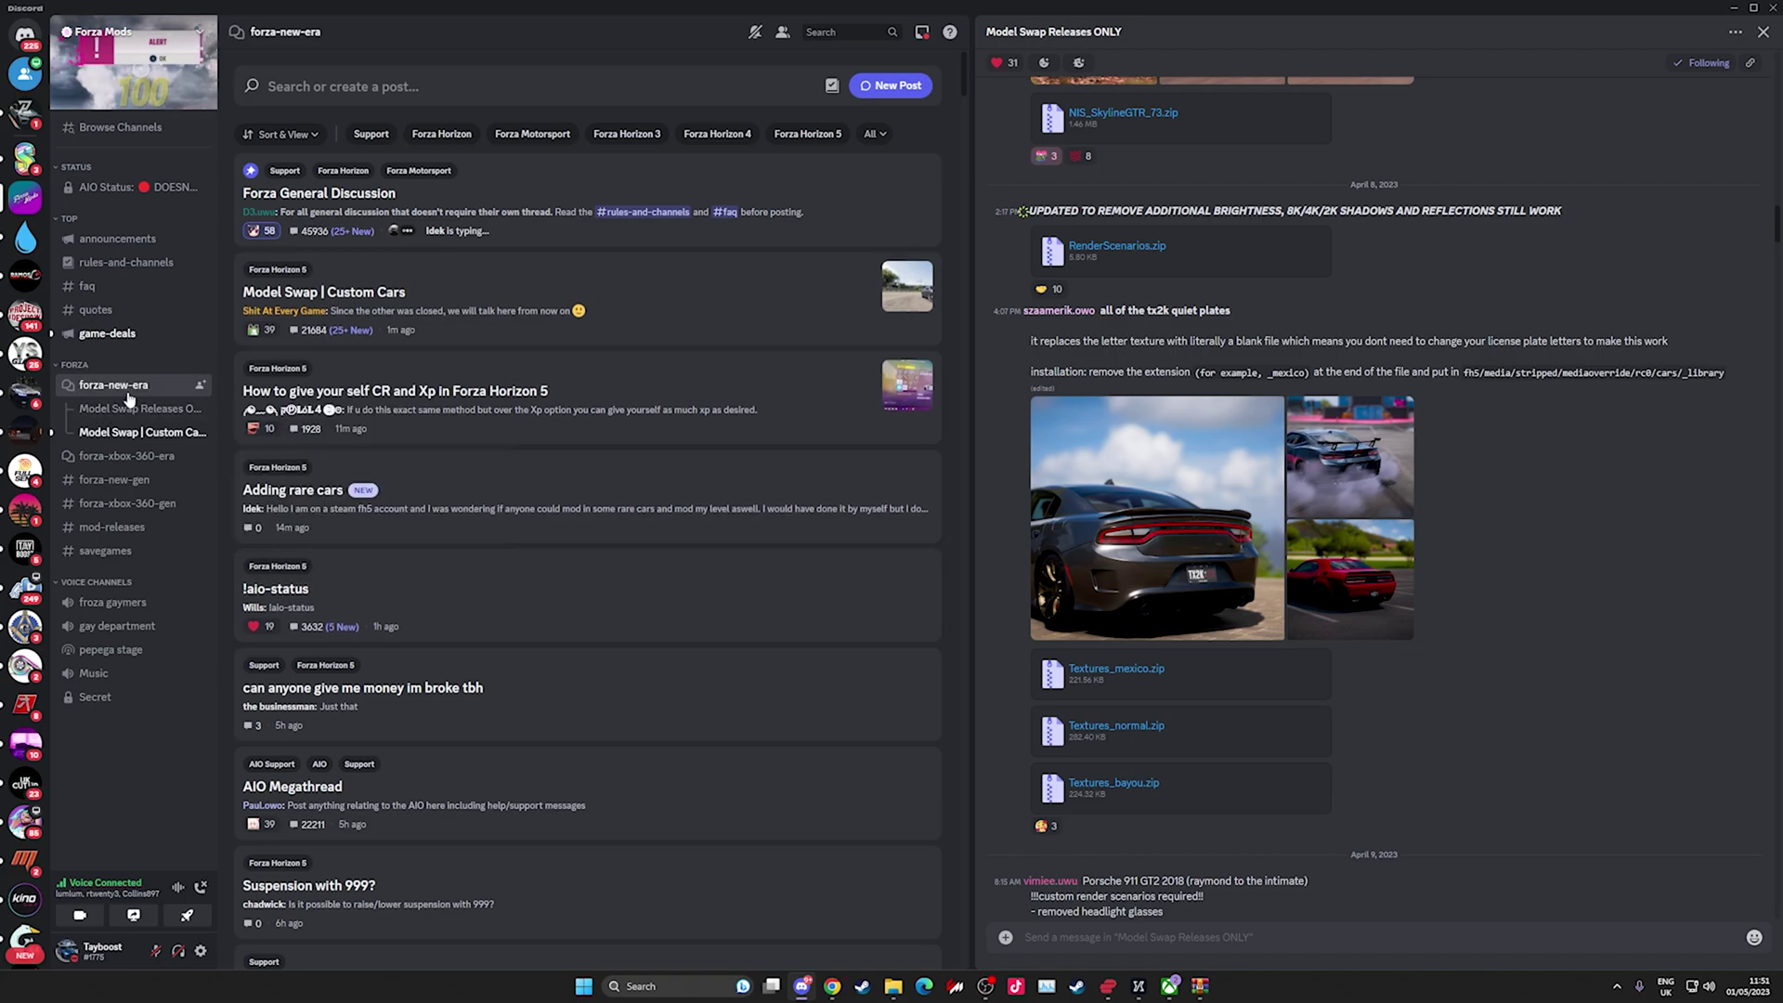
- Scroll to the BMW M4 post and download its BMW_M4_21.zip attachment past the warning
{"action": "mouse_move", "coordinate": [127, 394]}
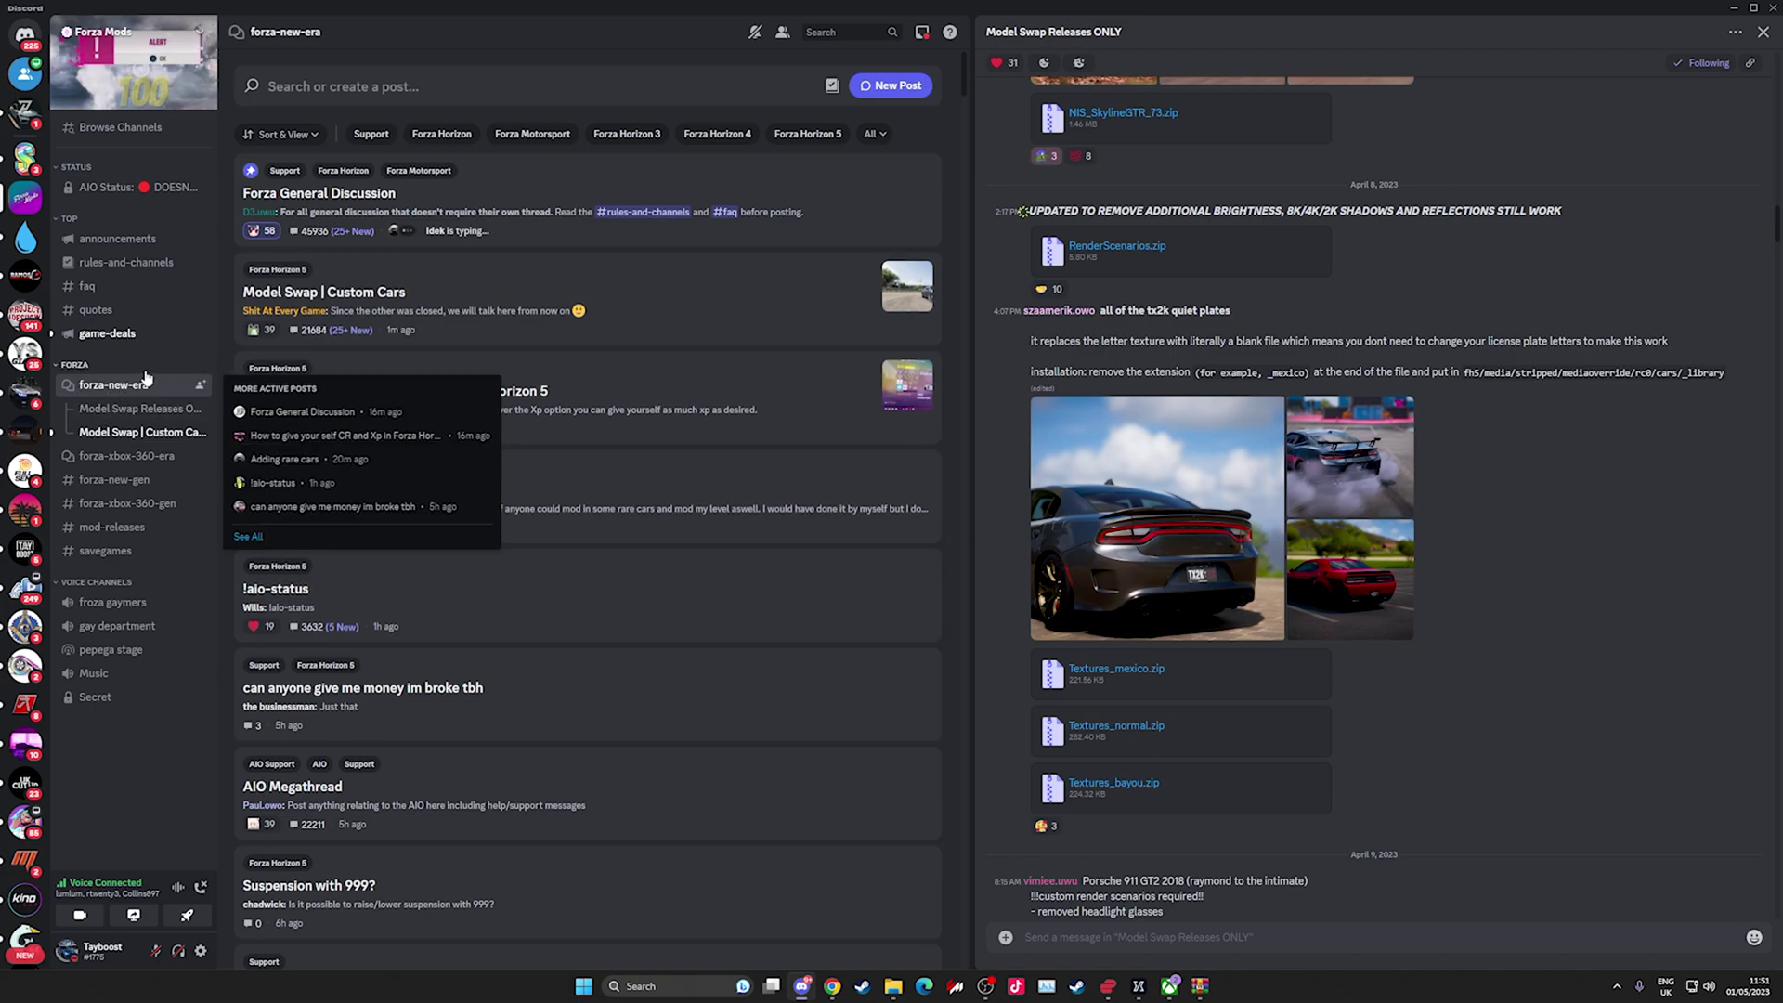
{"action": "scroll", "coordinate": [517, 421], "scroll_direction": "down", "scroll_amount": 1}
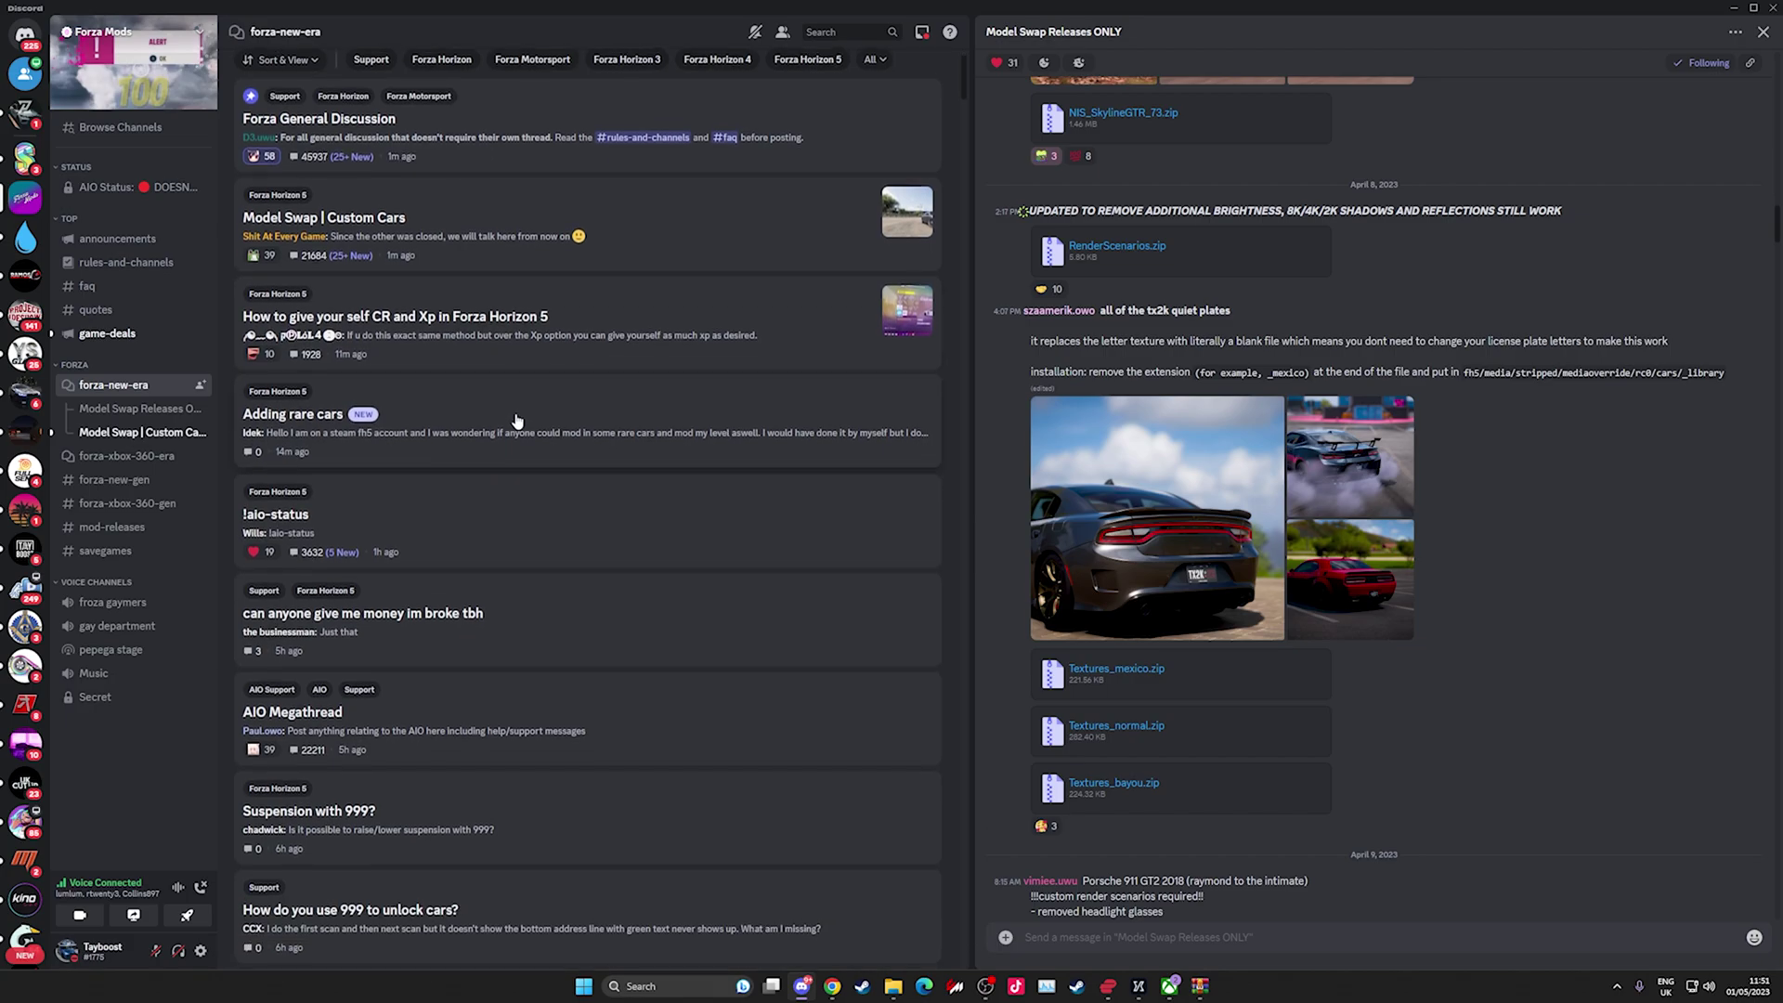
{"action": "scroll", "coordinate": [471, 422], "scroll_direction": "down", "scroll_amount": 7}
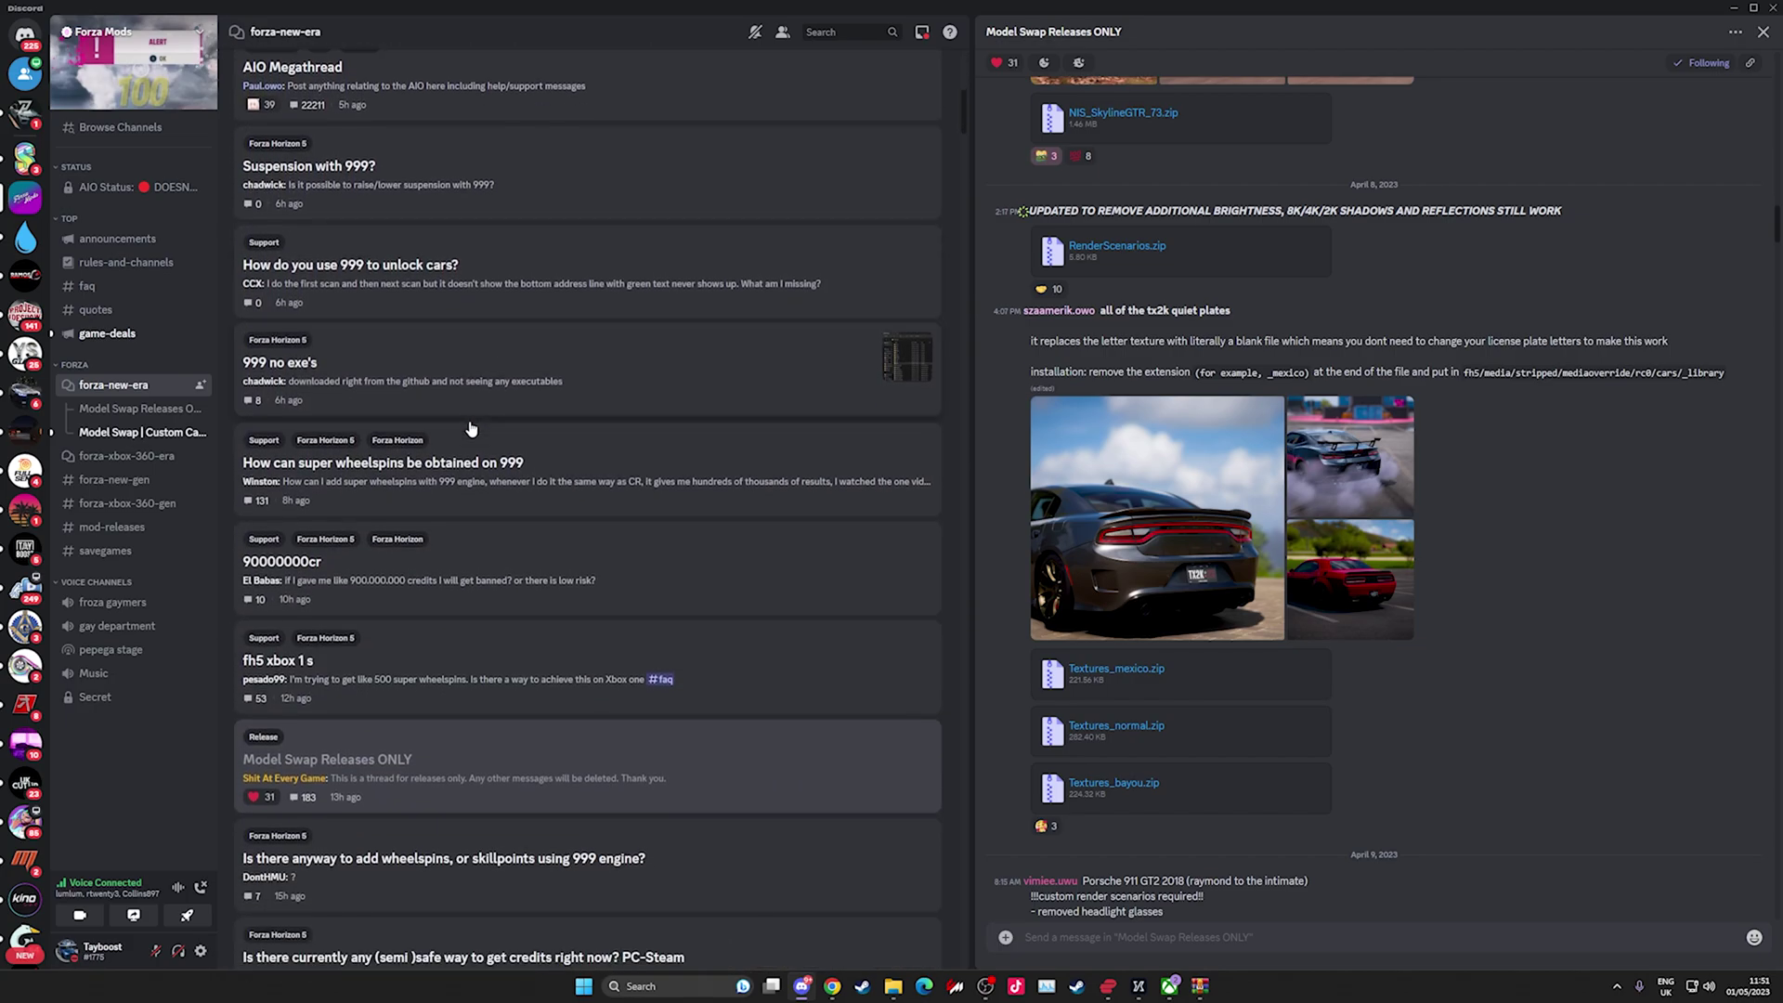
{"action": "scroll", "coordinate": [470, 428], "scroll_direction": "down", "scroll_amount": 3}
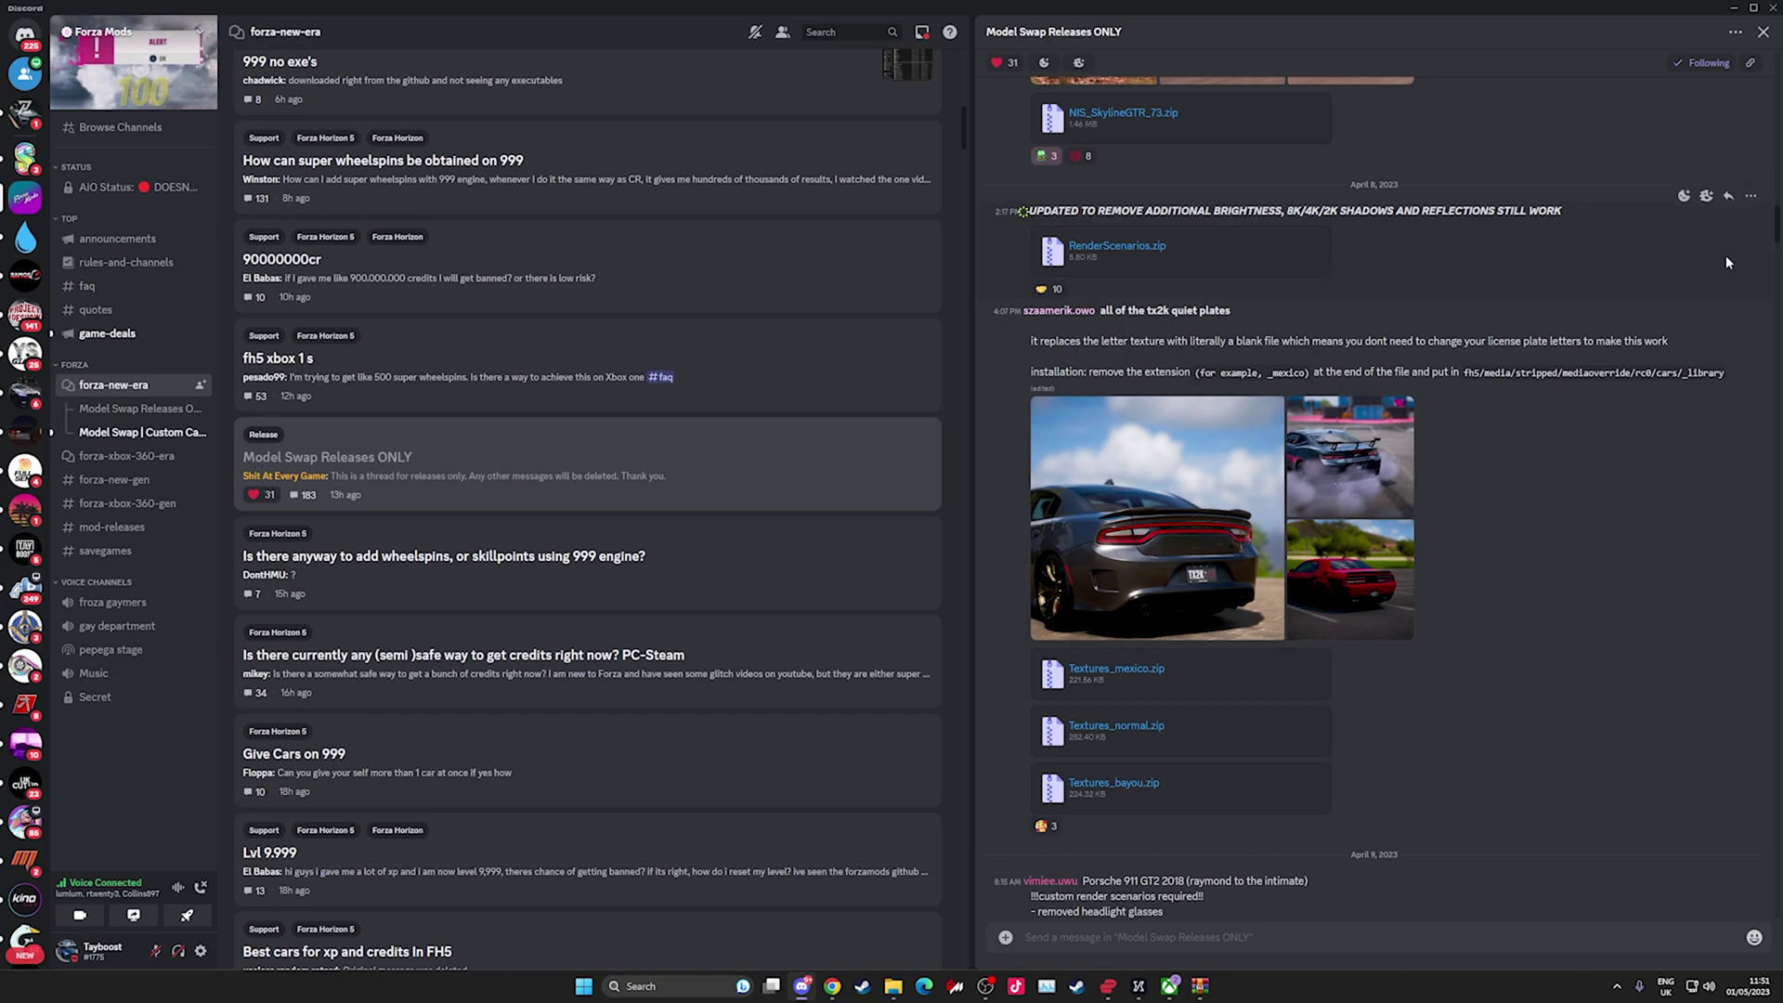
{"action": "left_click_drag", "start_coordinate": [1775, 224], "coordinate": [1771, 448]}
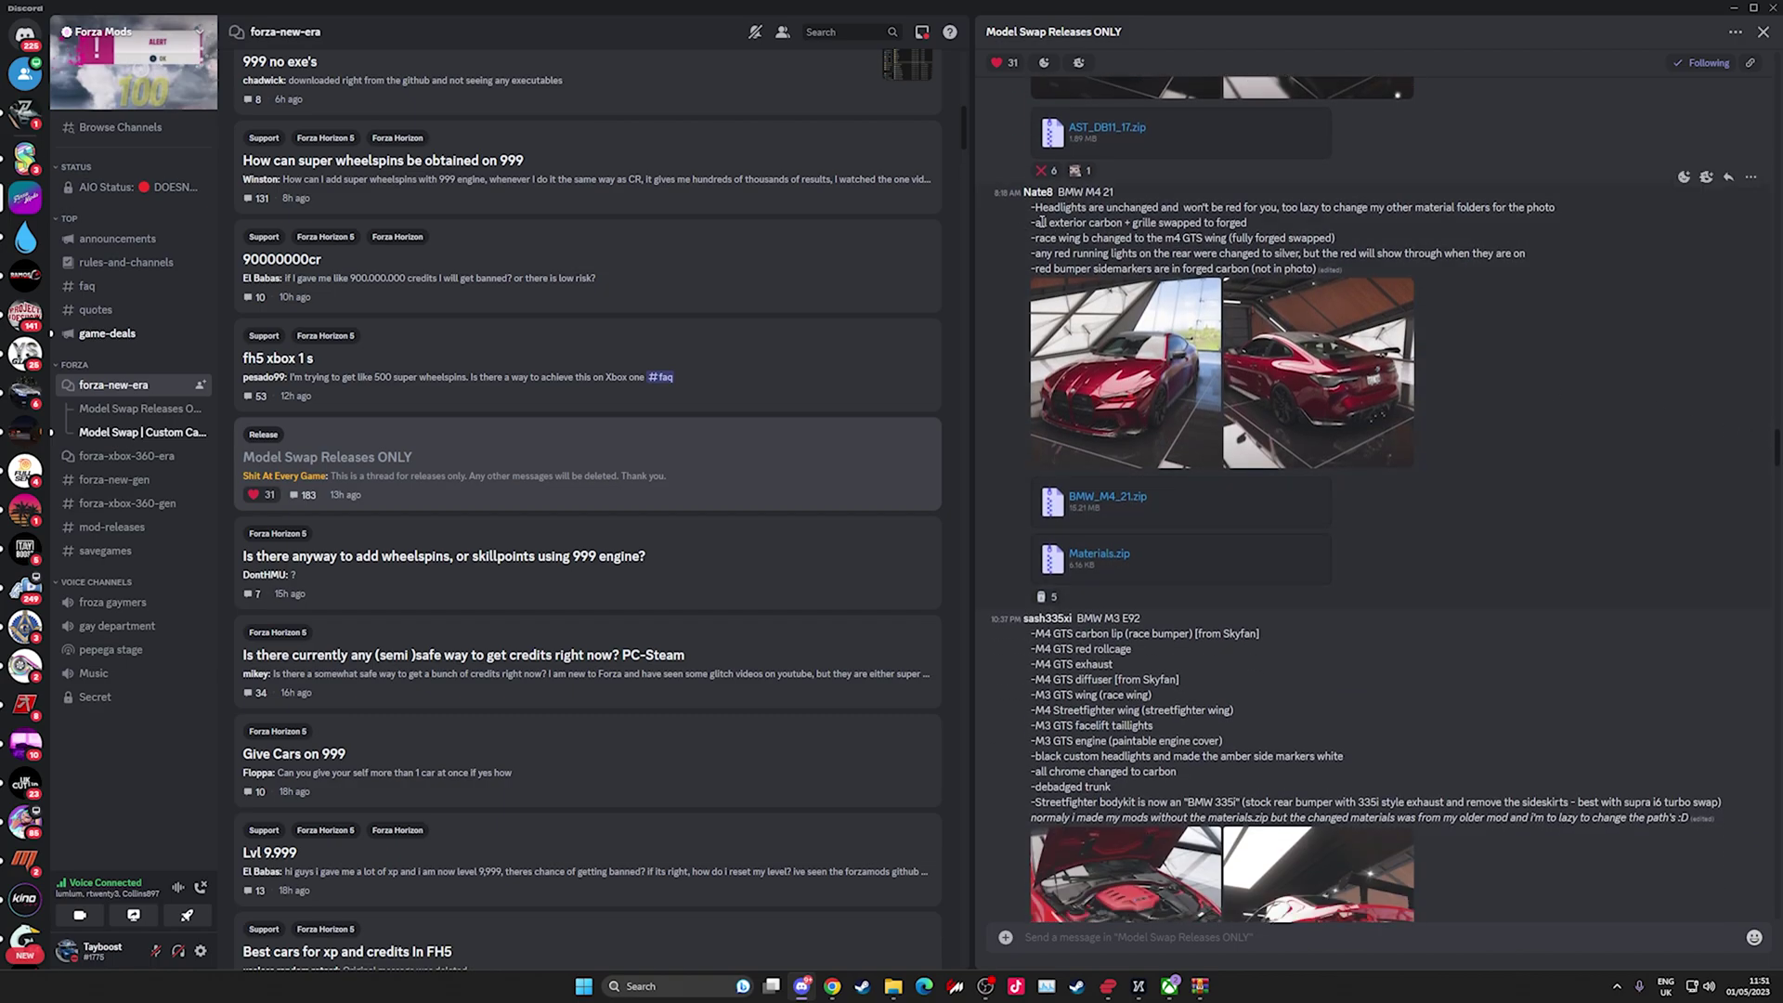
{"action": "left_click_drag", "start_coordinate": [1041, 223], "coordinate": [1207, 224]}
{"action": "left_click", "coordinate": [1288, 243]}
{"action": "left_click", "coordinate": [1325, 484]}
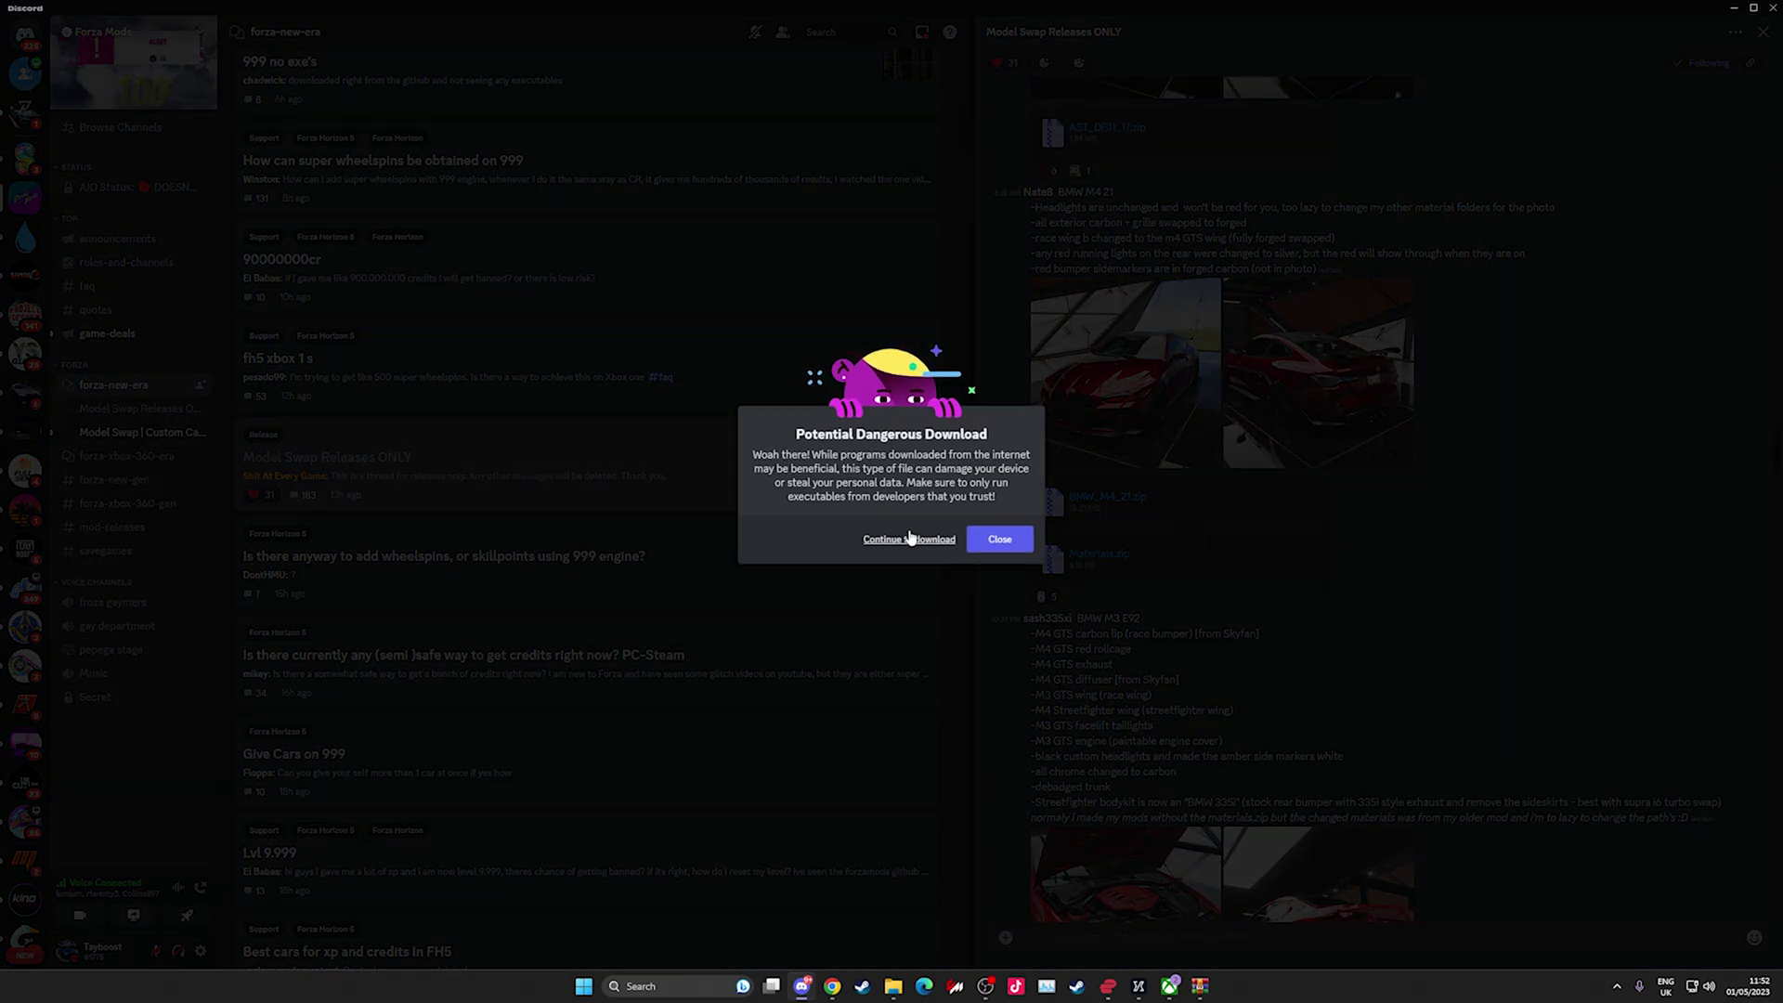
{"action": "left_click", "coordinate": [909, 535]}
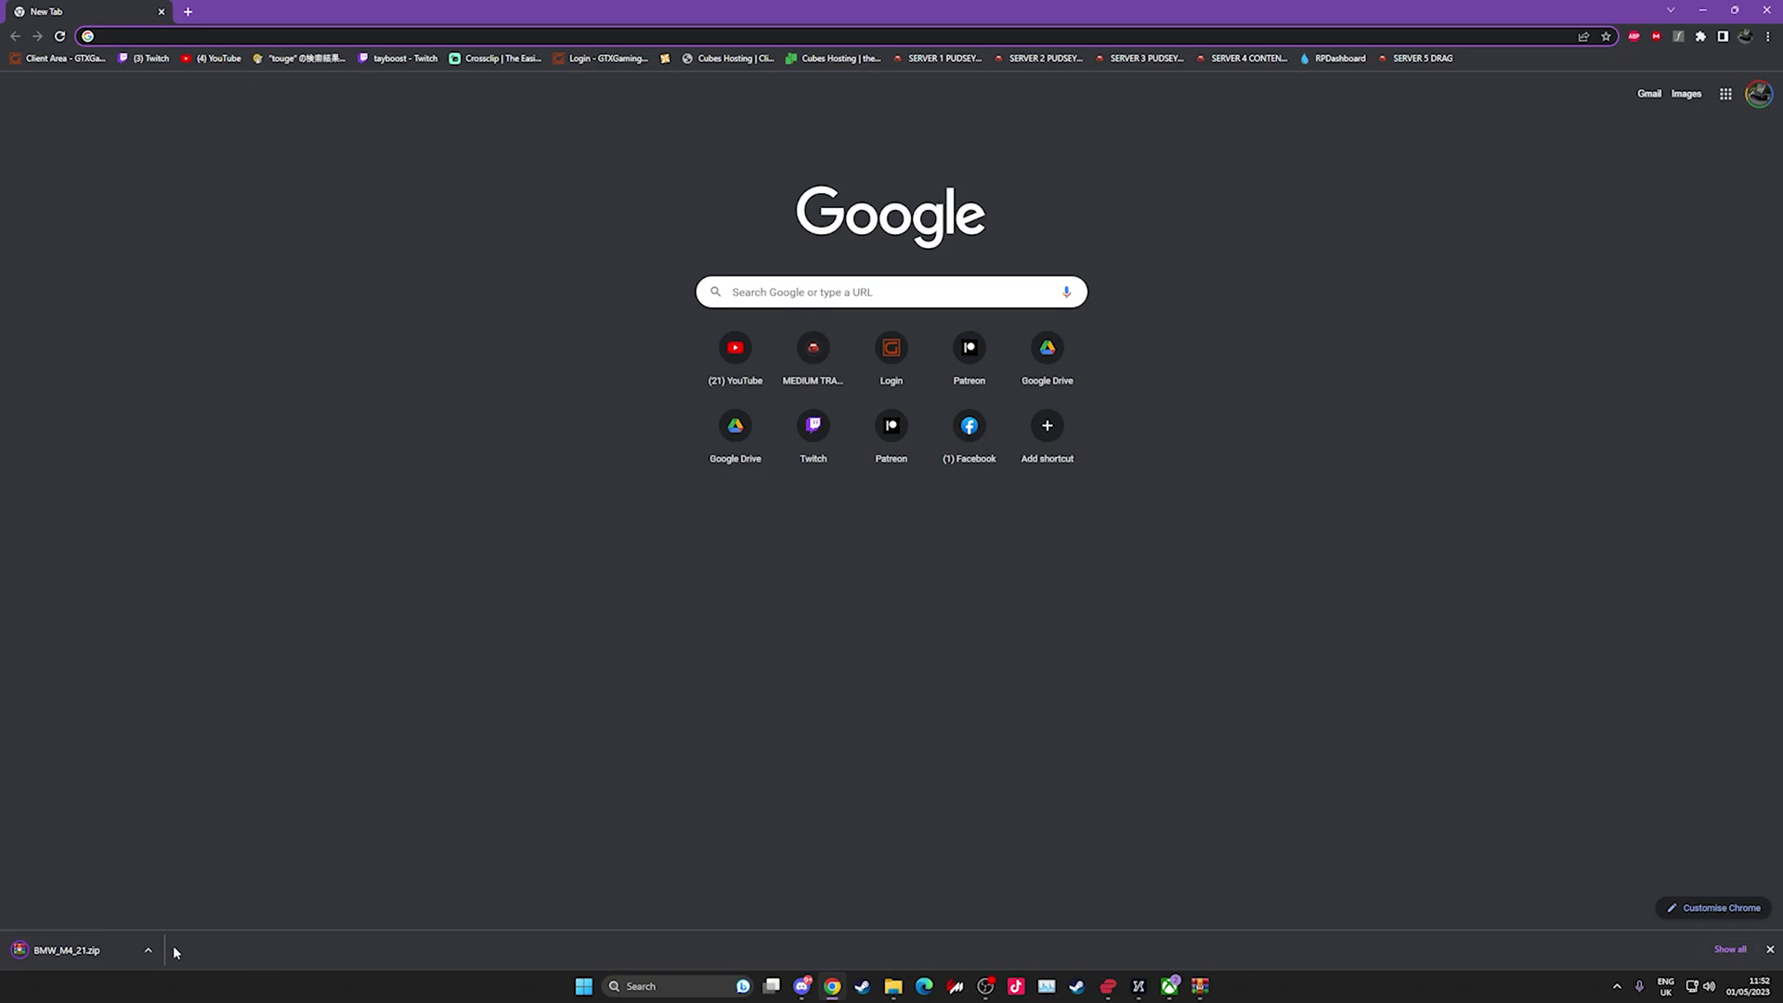
- Open BMW_M4_21.zip in WinRAR, dismiss the licence reminder and go up to Downloads
{"action": "left_click", "coordinate": [101, 953]}
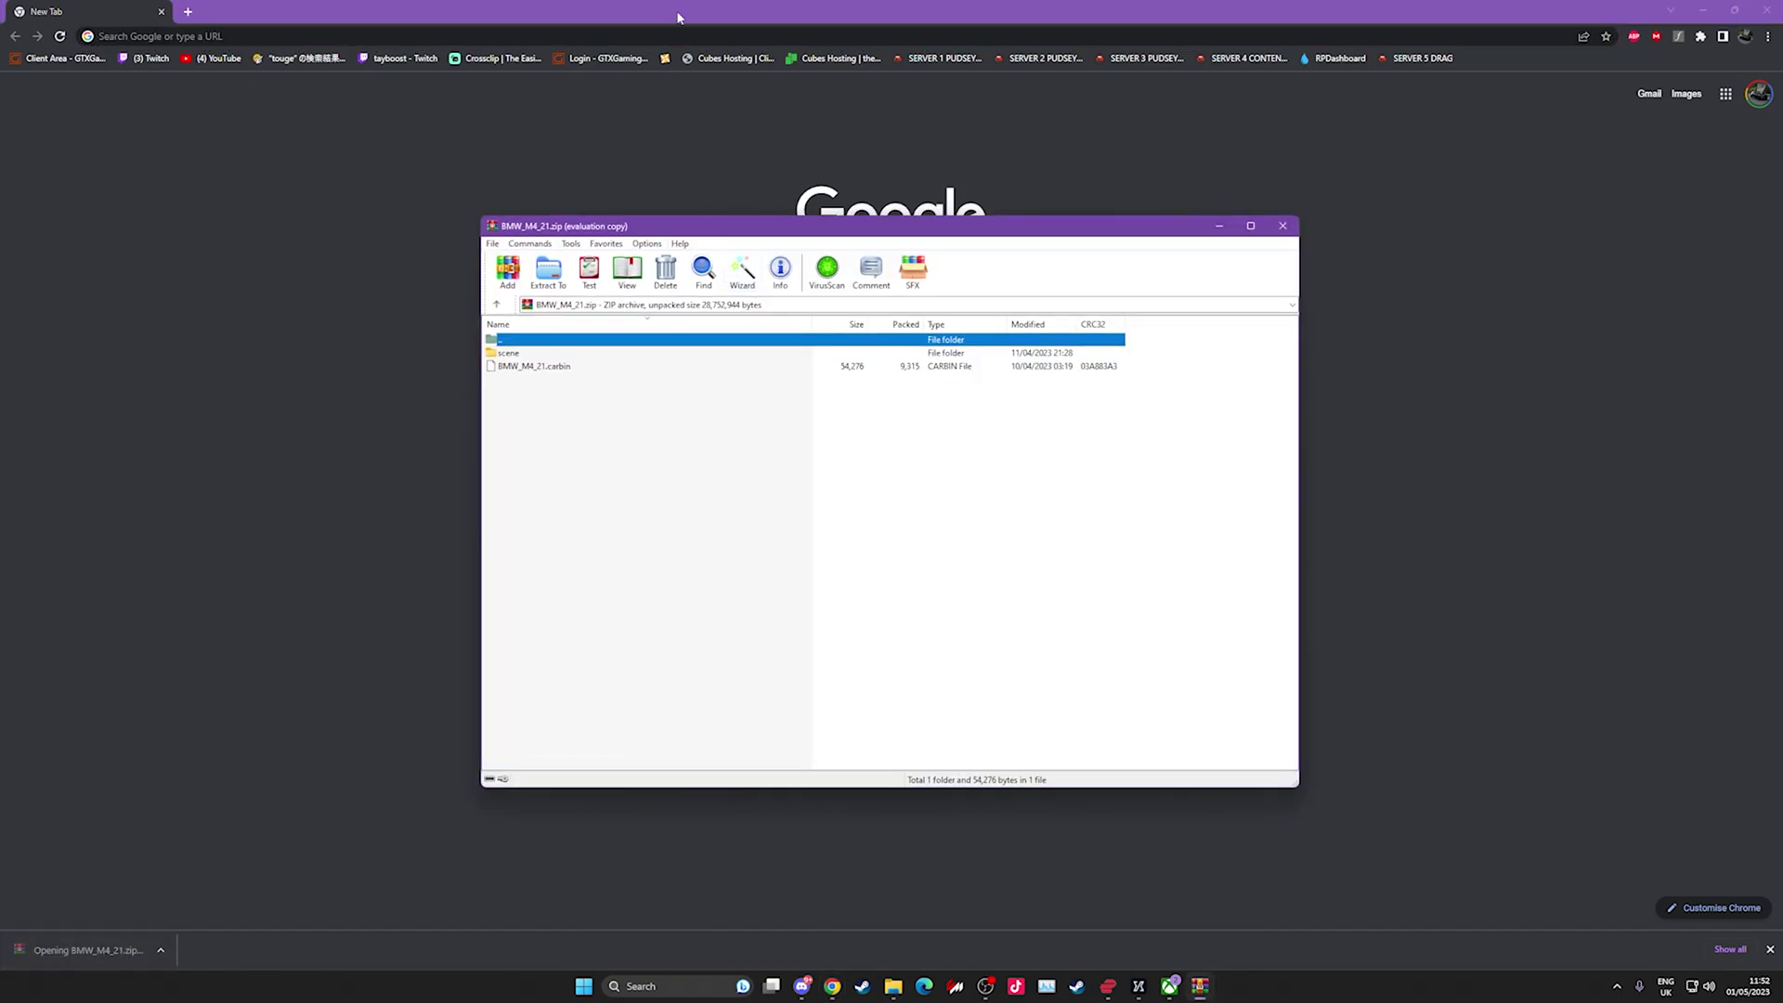
{"action": "left_click", "coordinate": [1712, 13]}
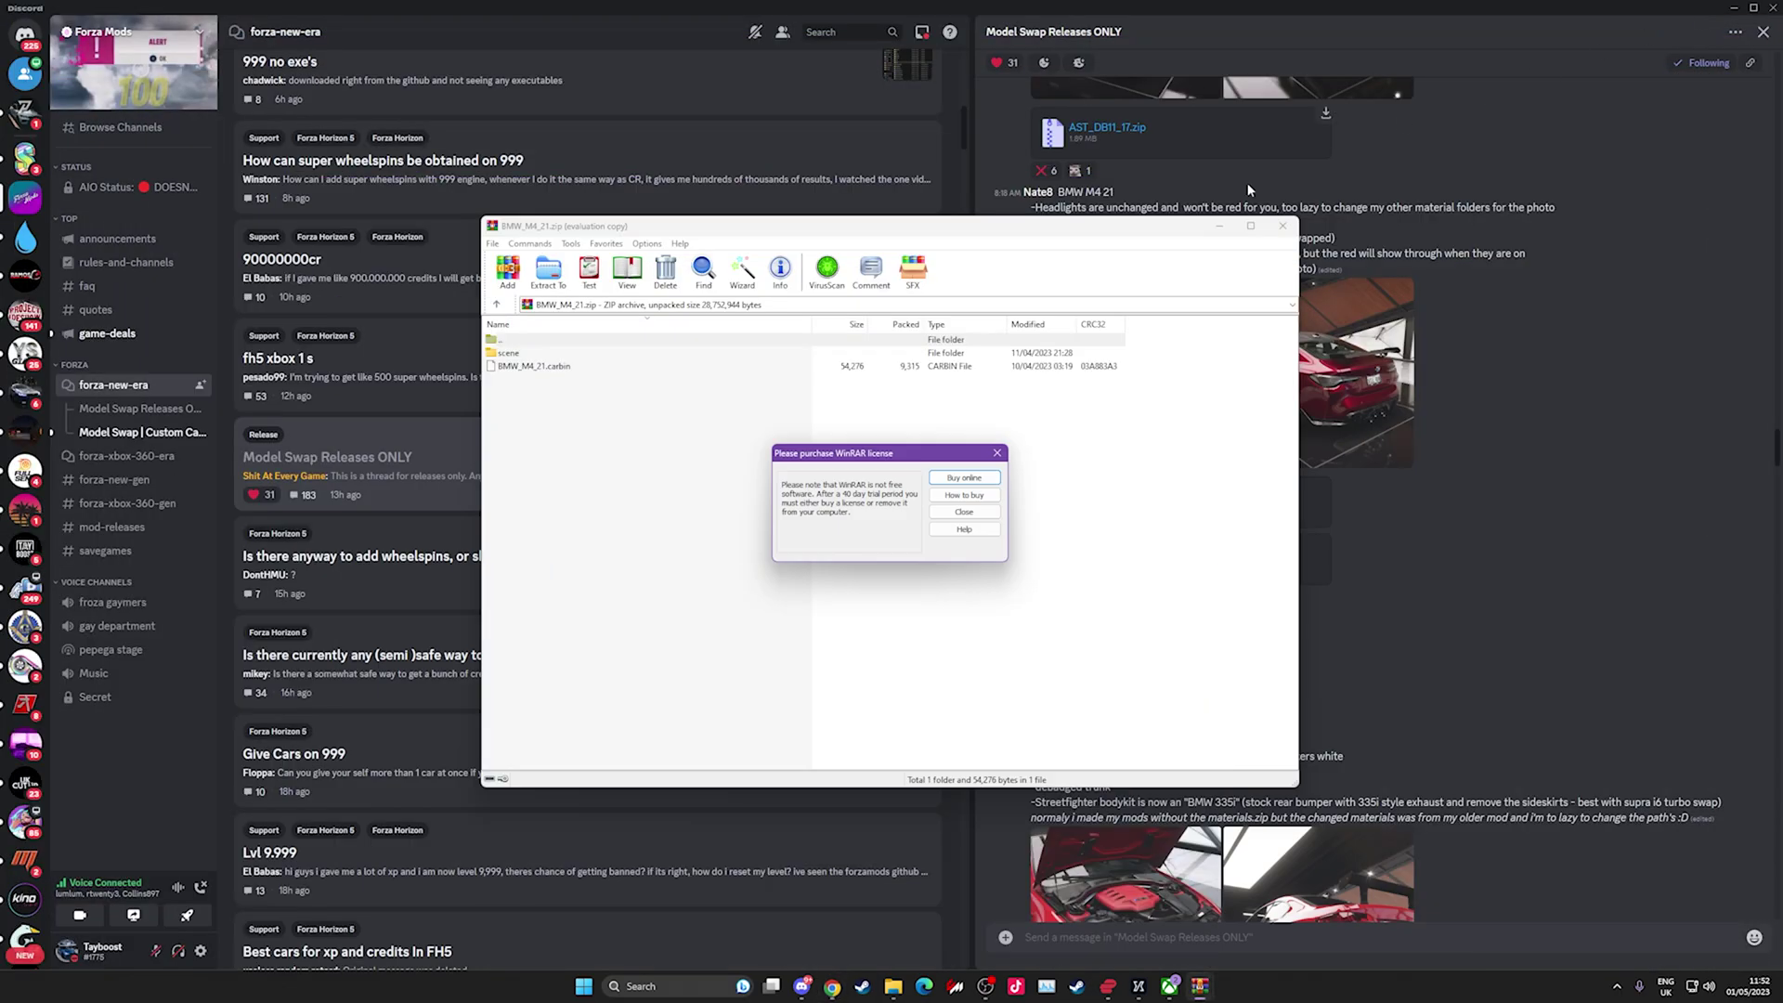
{"action": "left_click", "coordinate": [963, 511]}
{"action": "double_click", "coordinate": [552, 343]}
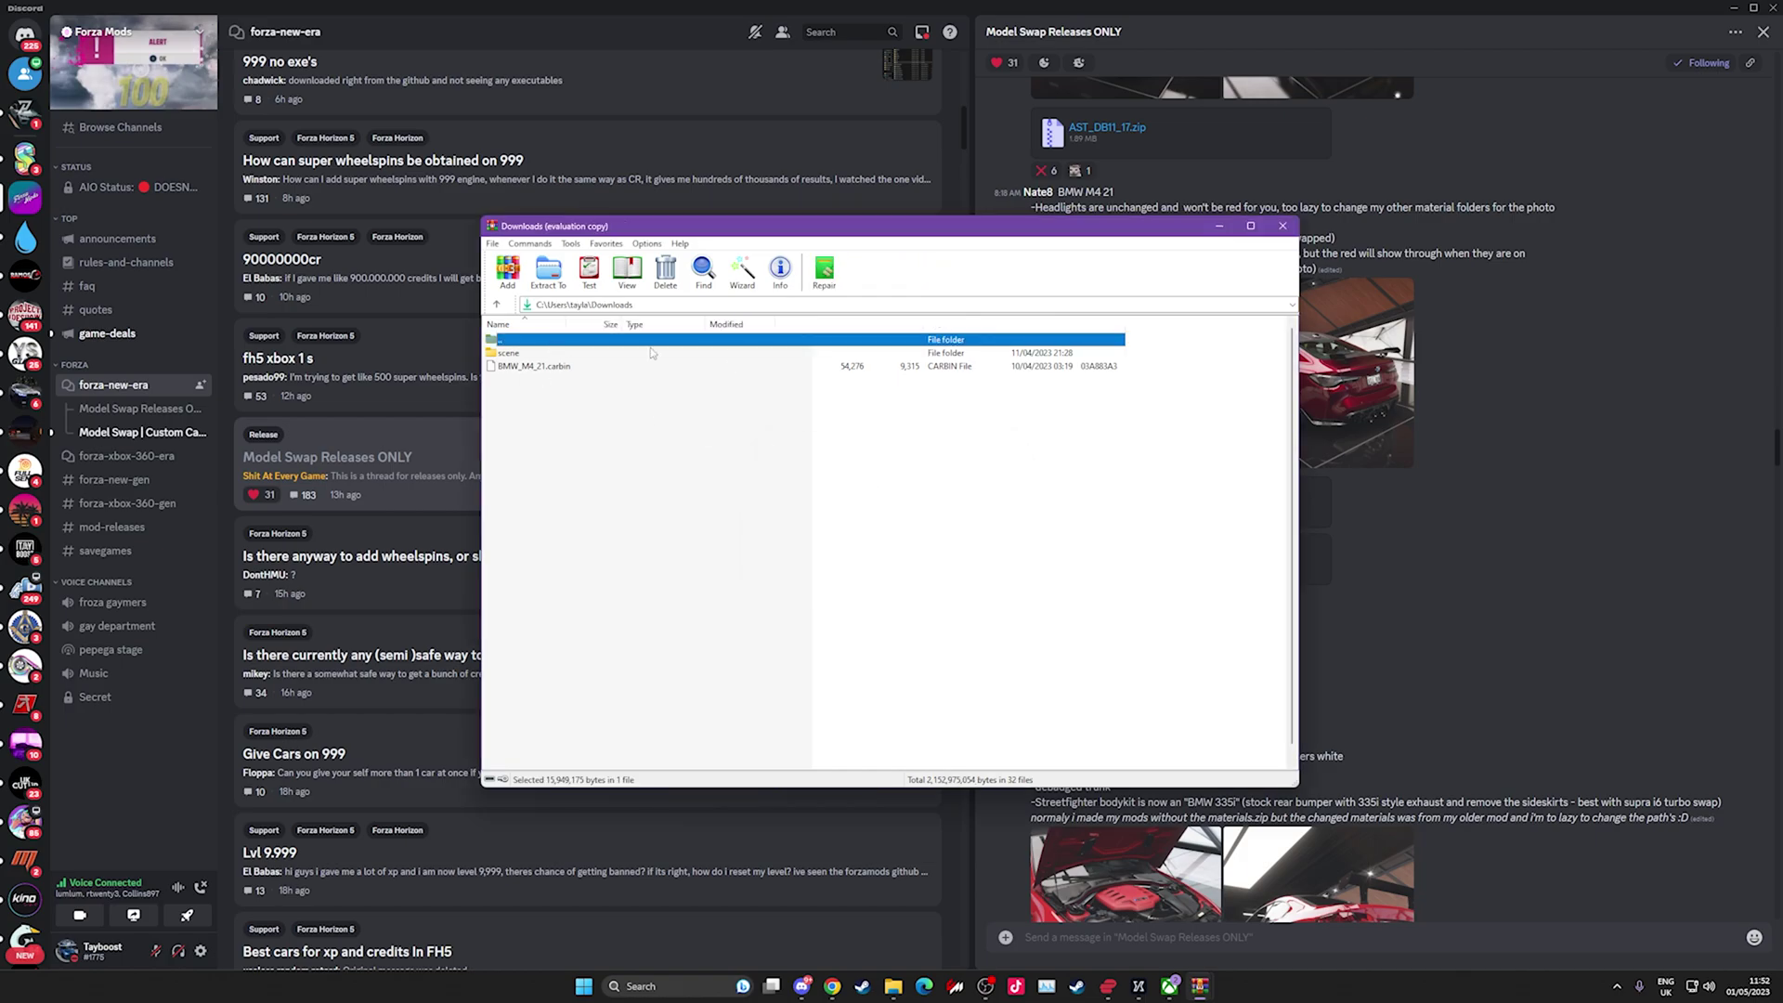
{"action": "left_click_drag", "start_coordinate": [817, 226], "coordinate": [507, 141]}
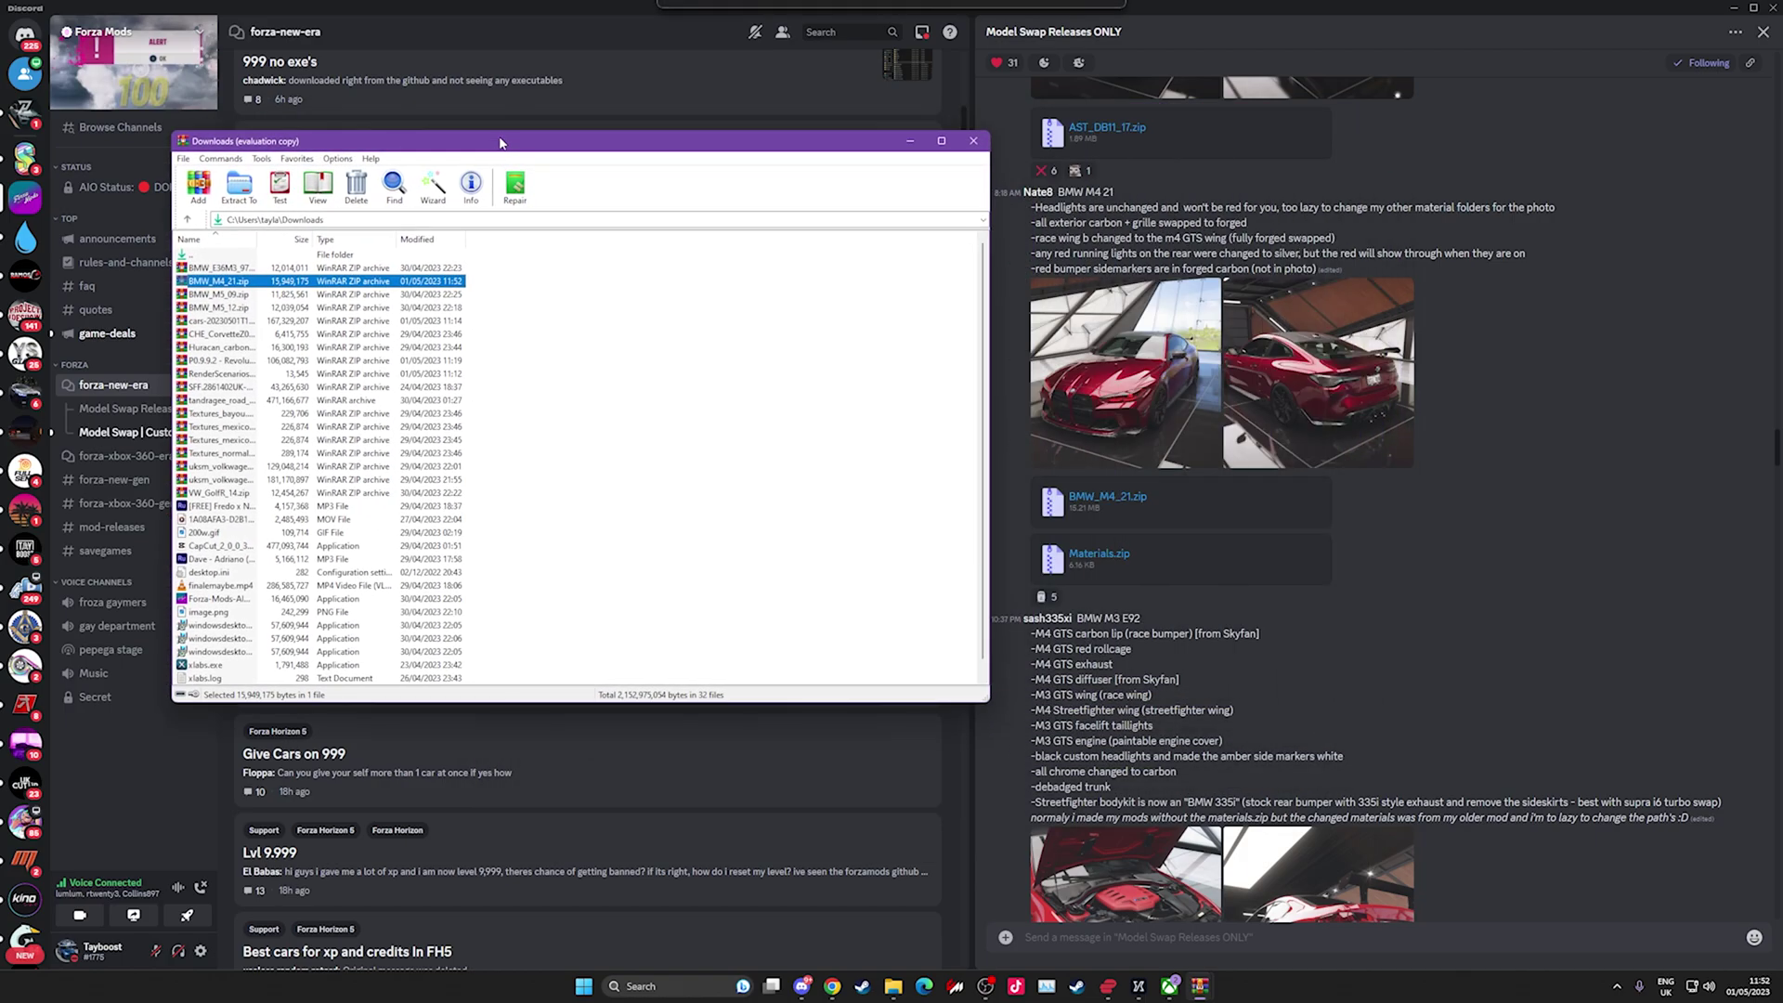
- Drag BMW_M4_21.zip from WinRAR into the game's Cars mod folder window
{"action": "left_click", "coordinate": [897, 988]}
{"action": "left_click", "coordinate": [938, 915]}
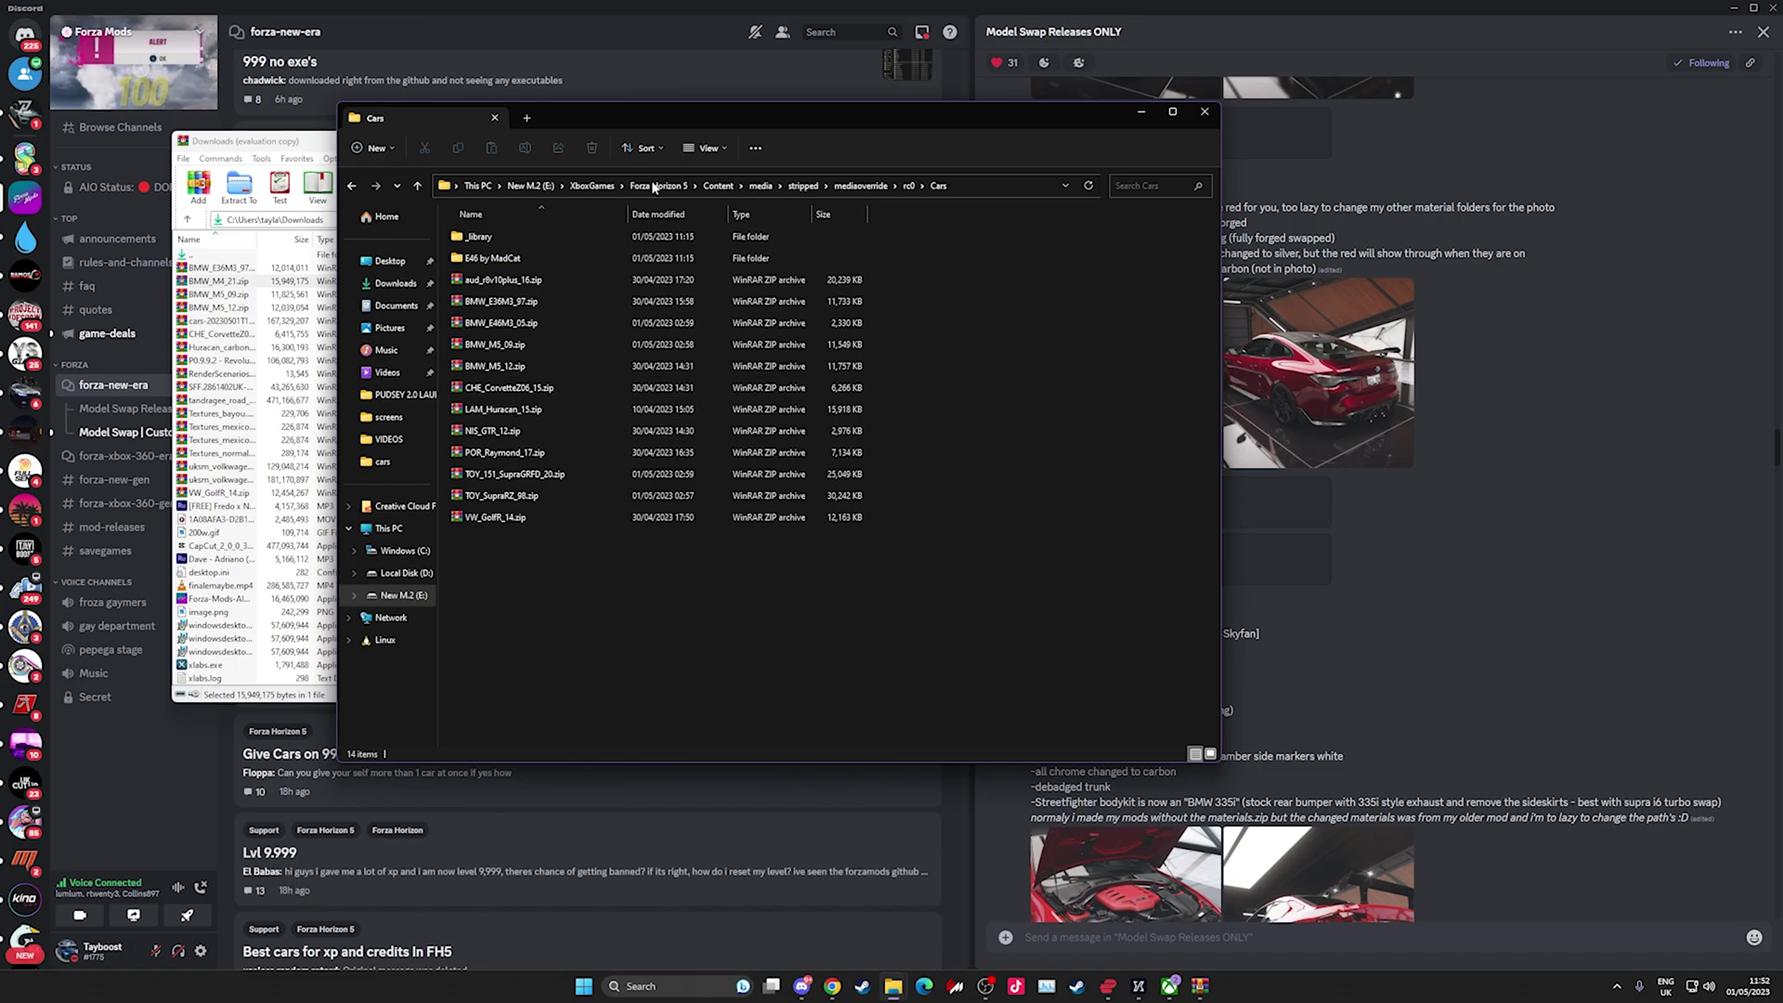
{"action": "left_click_drag", "start_coordinate": [657, 120], "coordinate": [1041, 116]}
{"action": "left_click_drag", "start_coordinate": [219, 281], "coordinate": [1269, 594]}
{"action": "left_click", "coordinate": [1322, 575]}
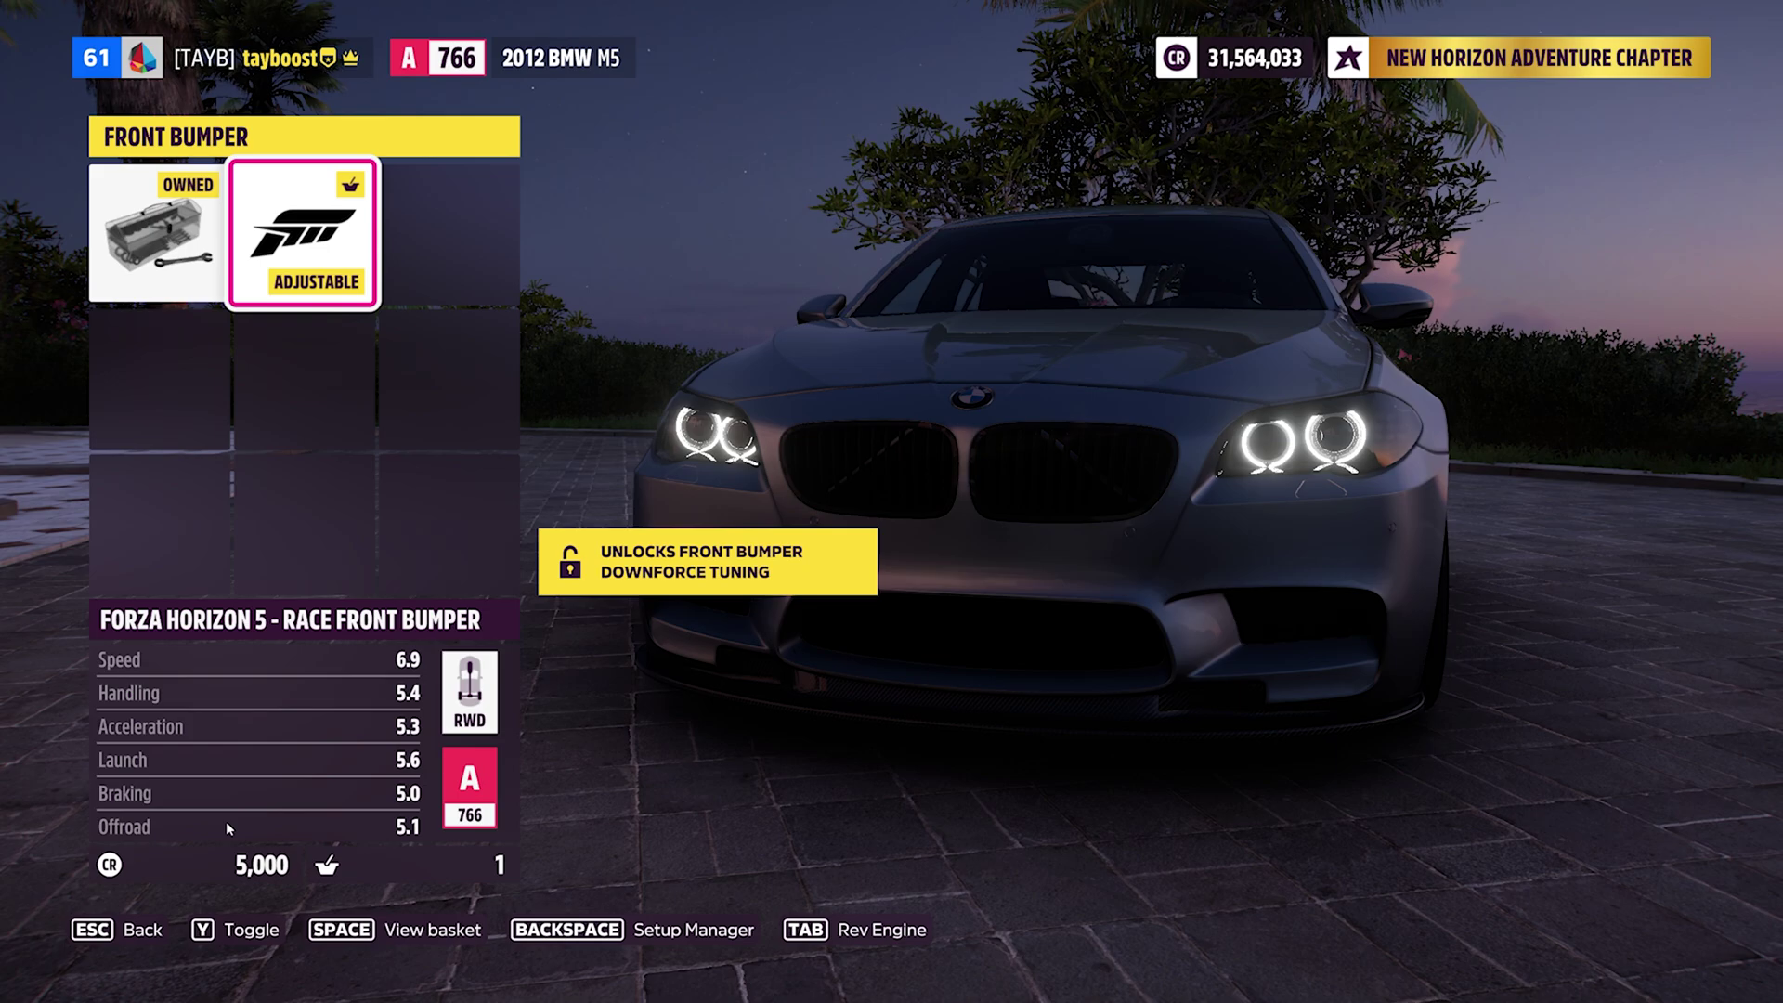
- Toggle between the owned stock and adjustable race front bumpers on the 2012 BMW M5
{"action": "key", "text": "Left"}
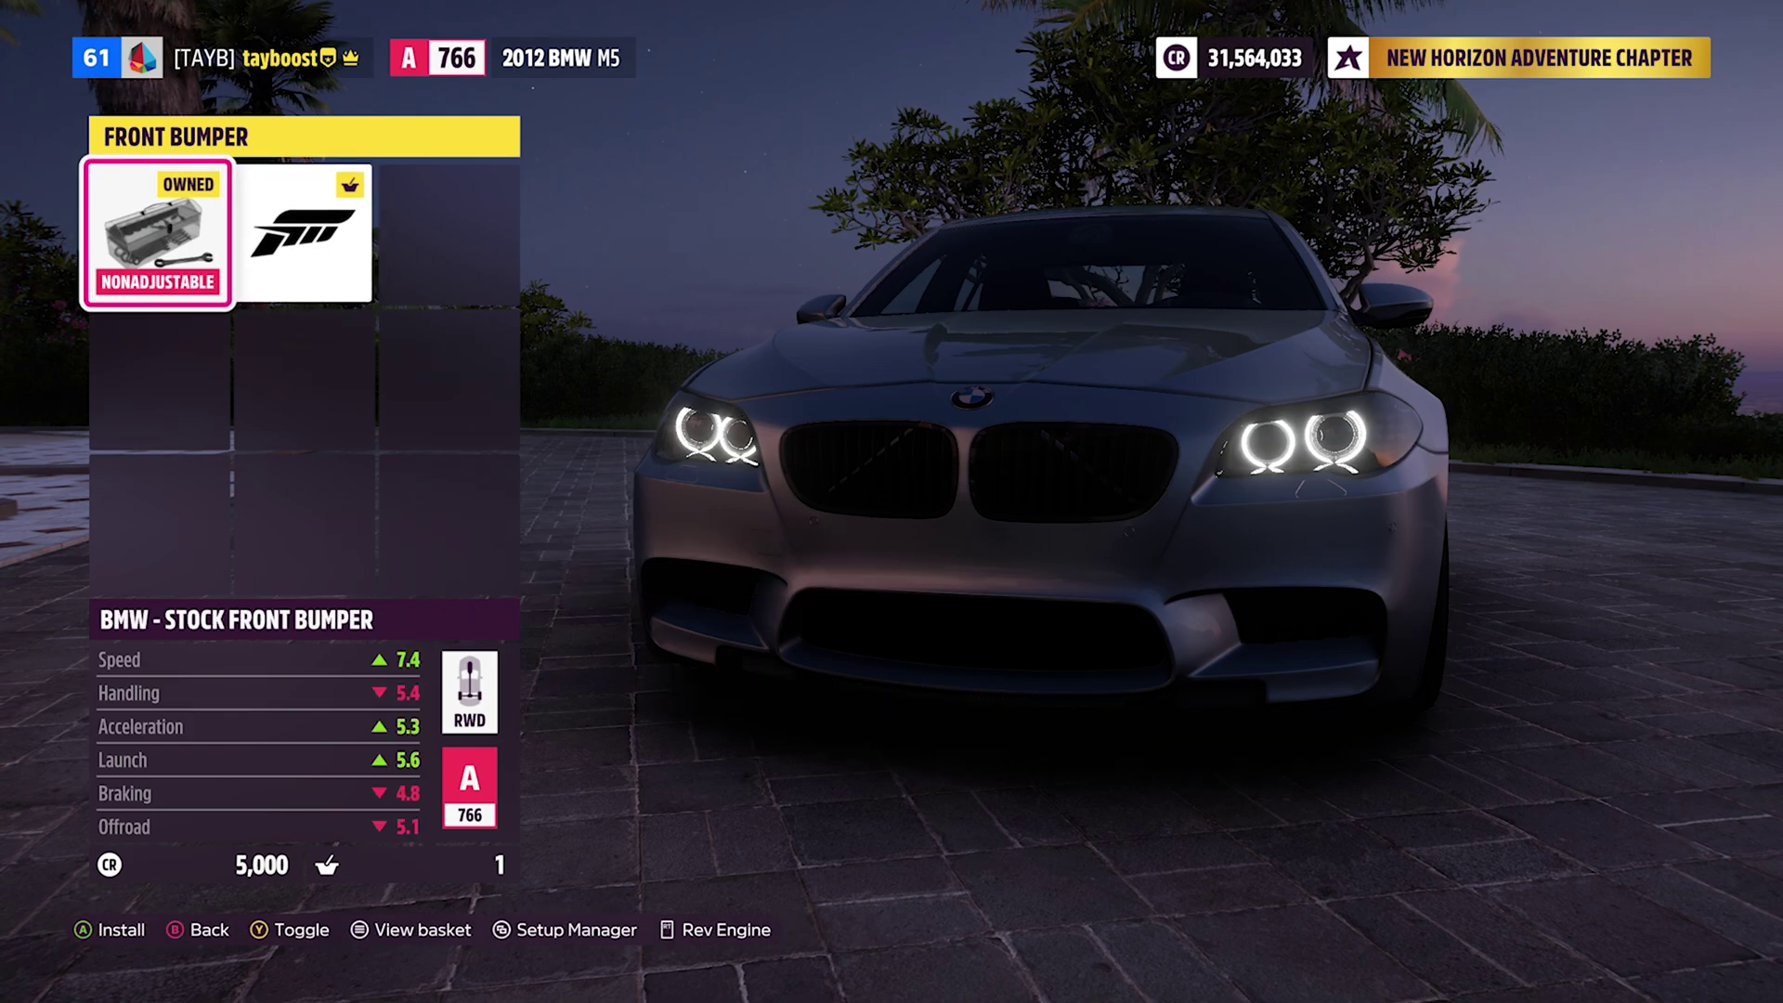
{"action": "key", "text": "Right"}
{"action": "key", "text": "Left"}
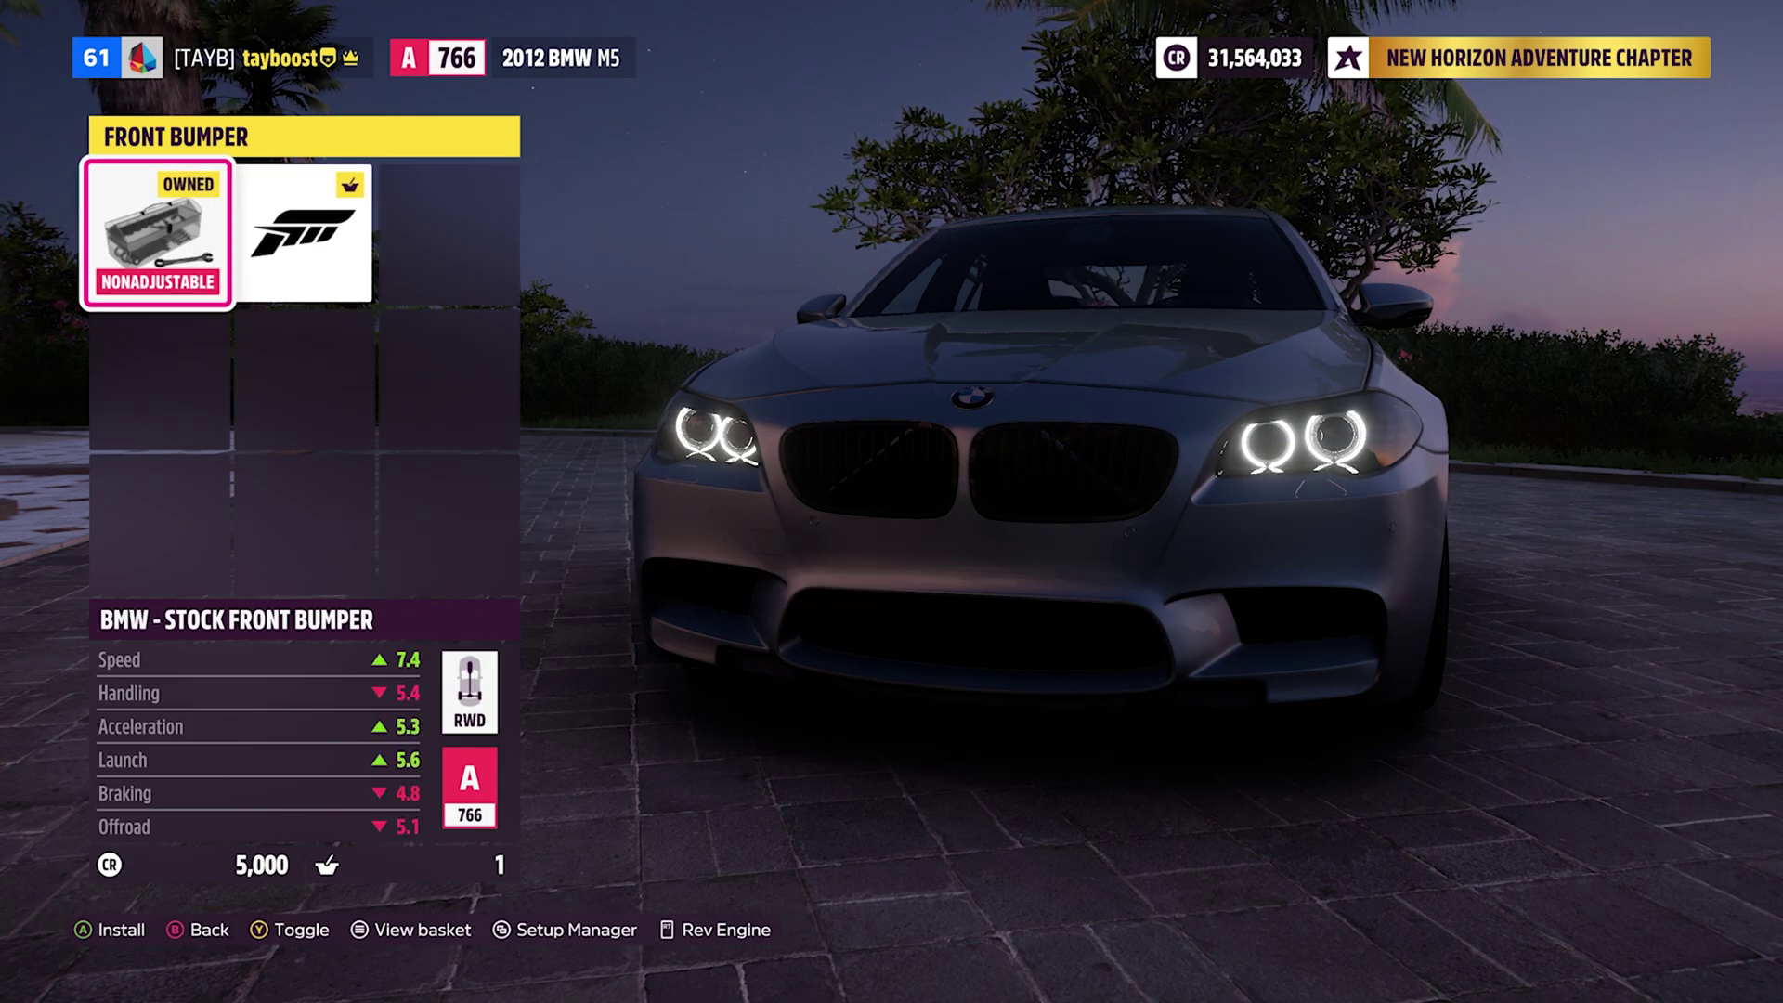
{"action": "key", "text": "Right"}
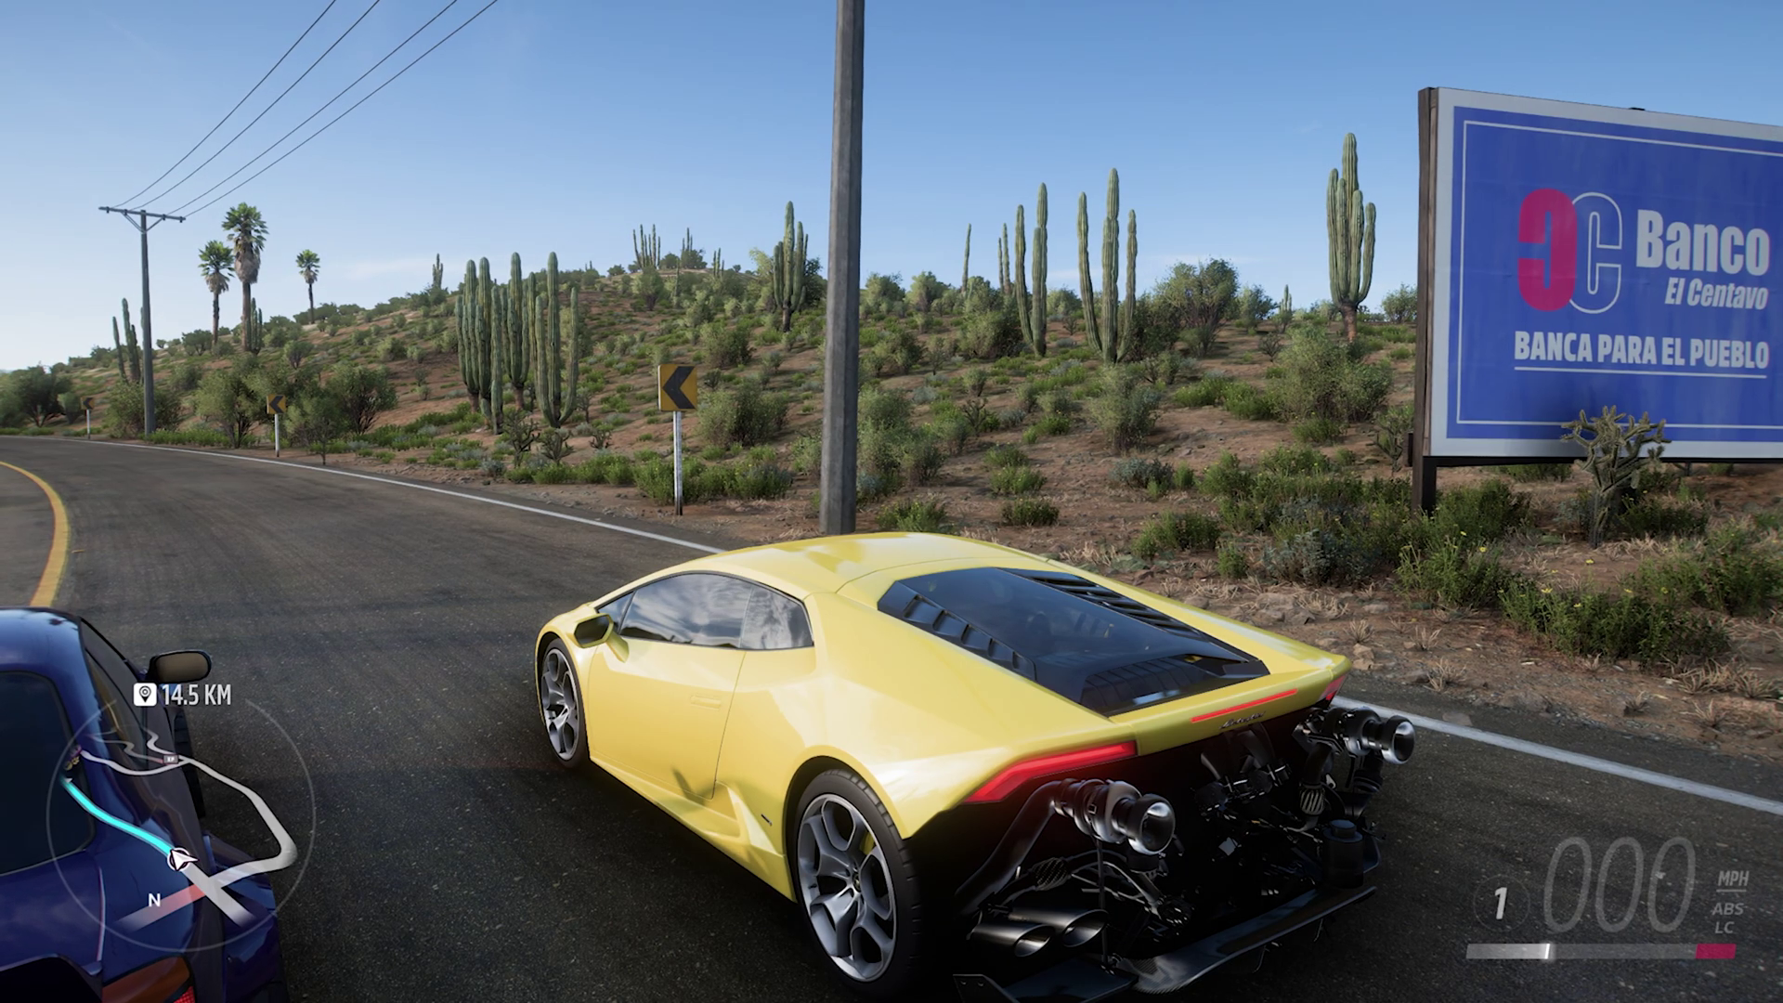
- Drive the Lamborghini past the purple car, bus and blue car, reaching 144 mph
{"action": "key", "text": "w"}
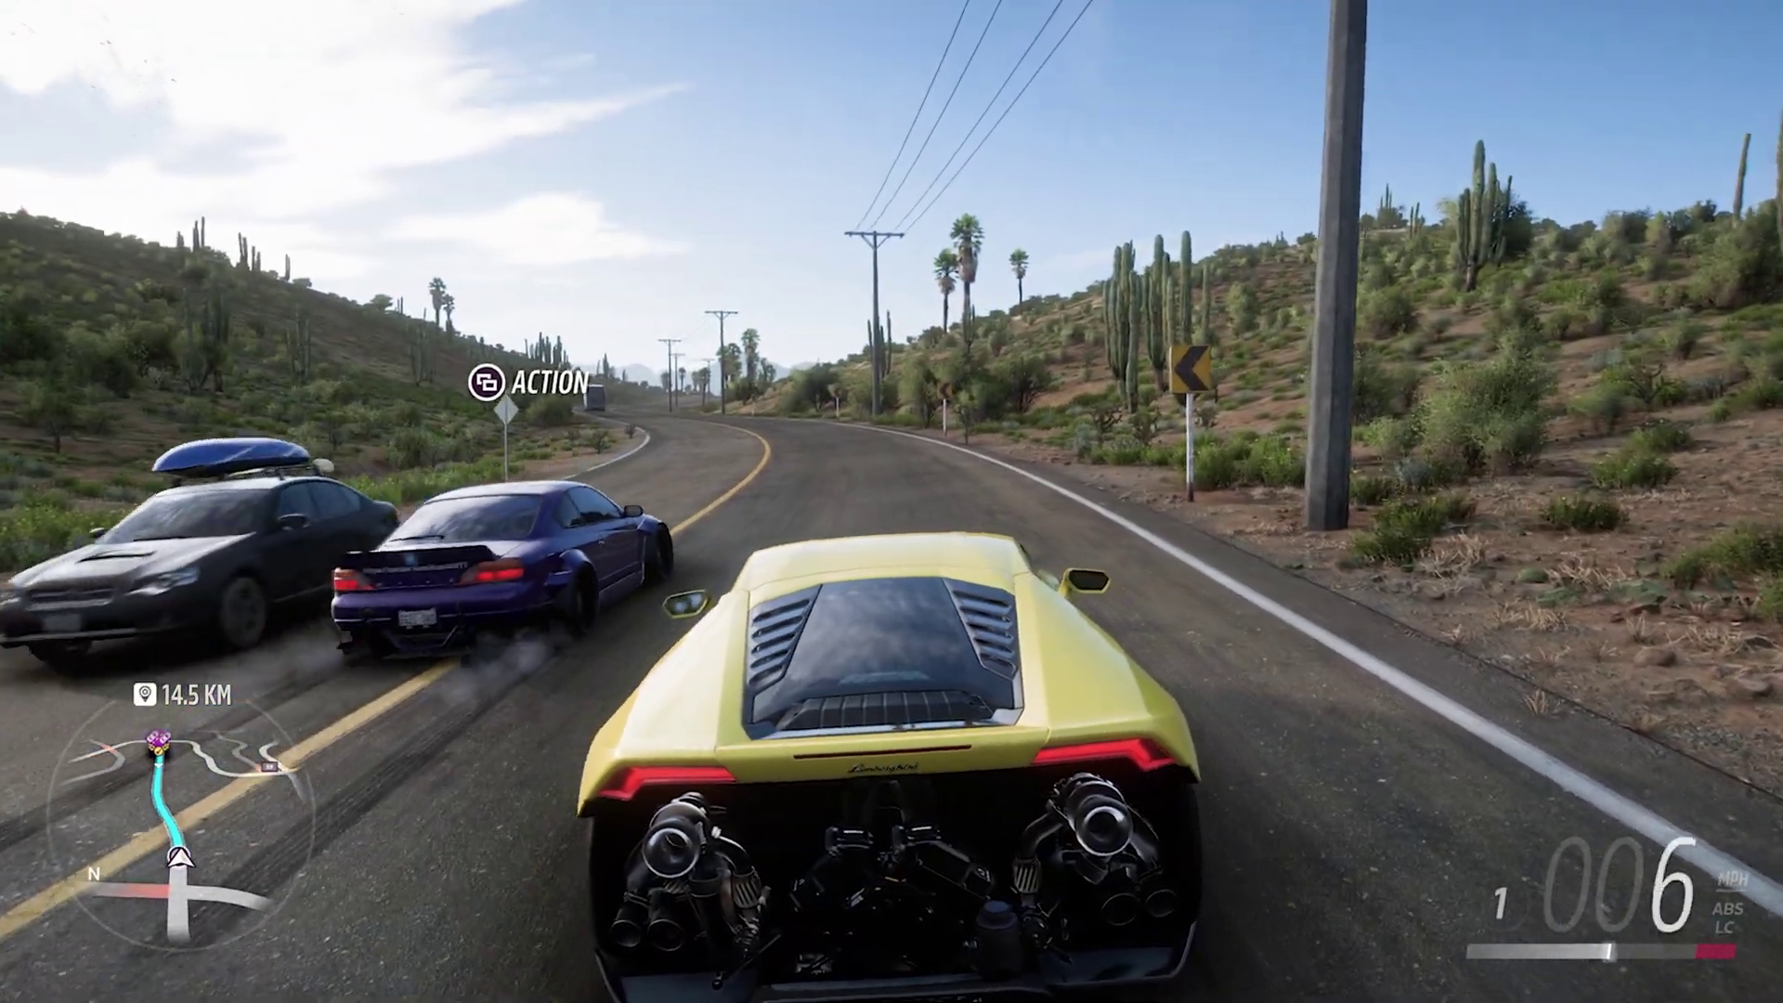
{"action": "key", "text": "w"}
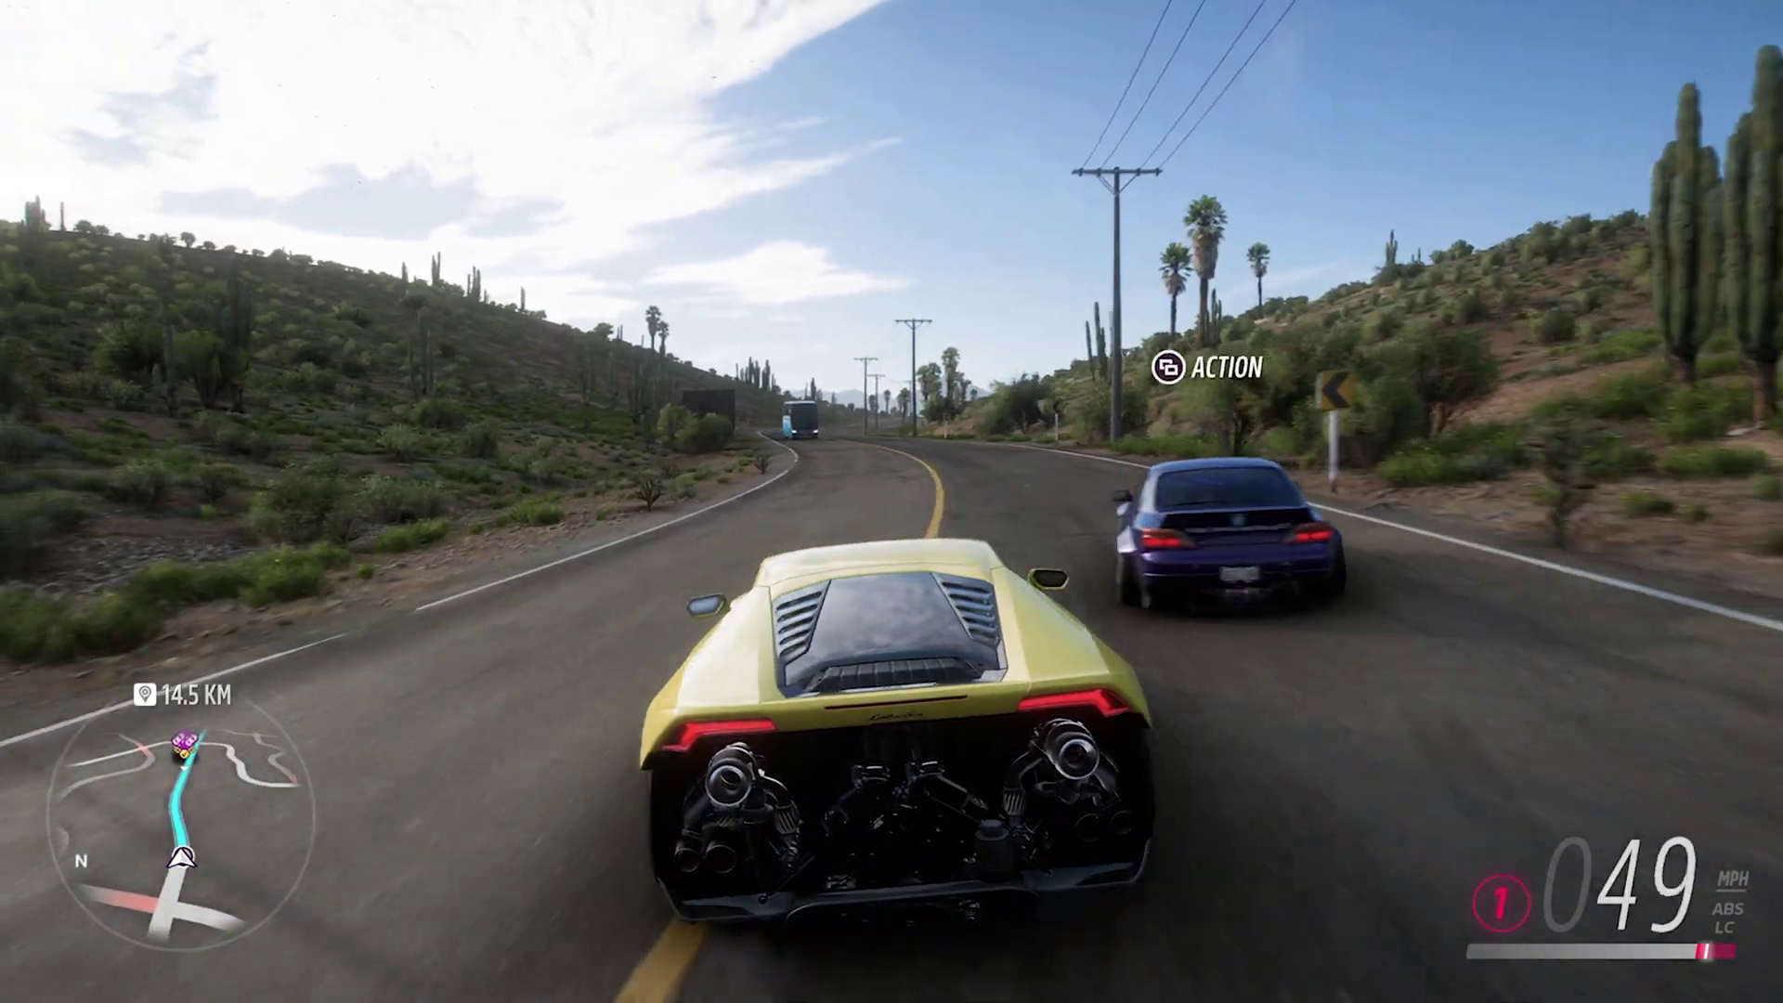
{"action": "key", "text": "w"}
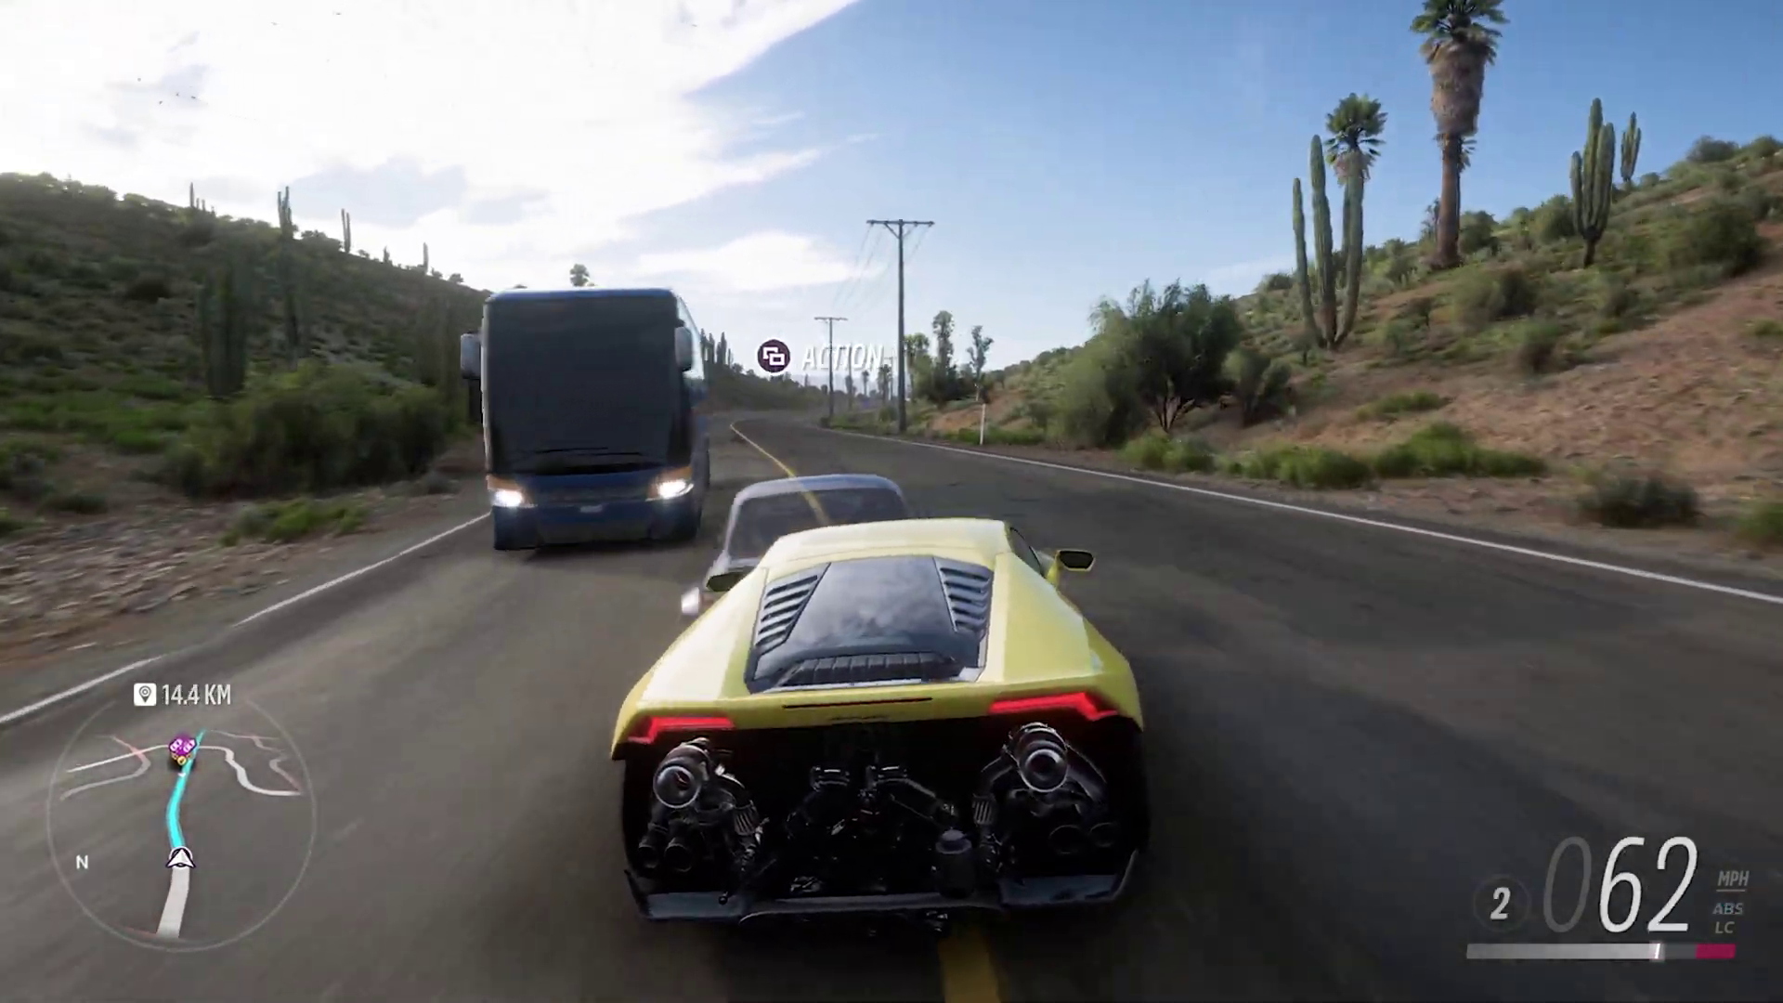
{"action": "key", "text": "w"}
{"action": "key", "text": "d"}
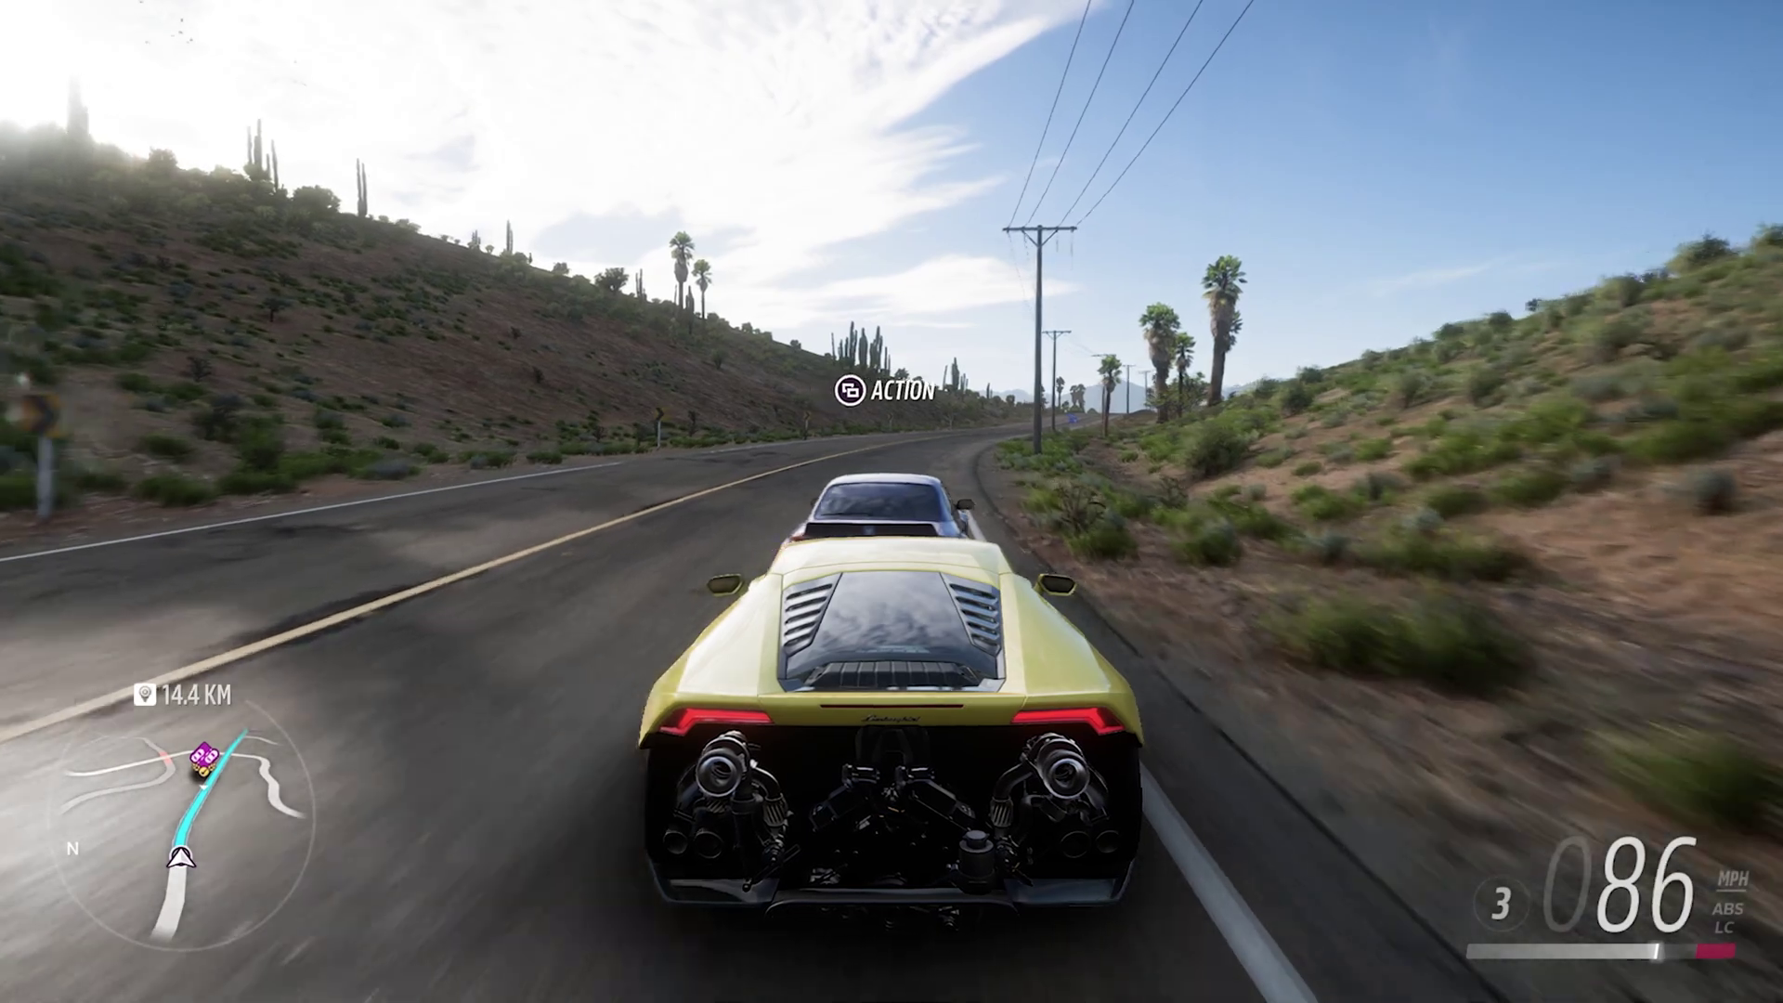
{"action": "key", "text": "w"}
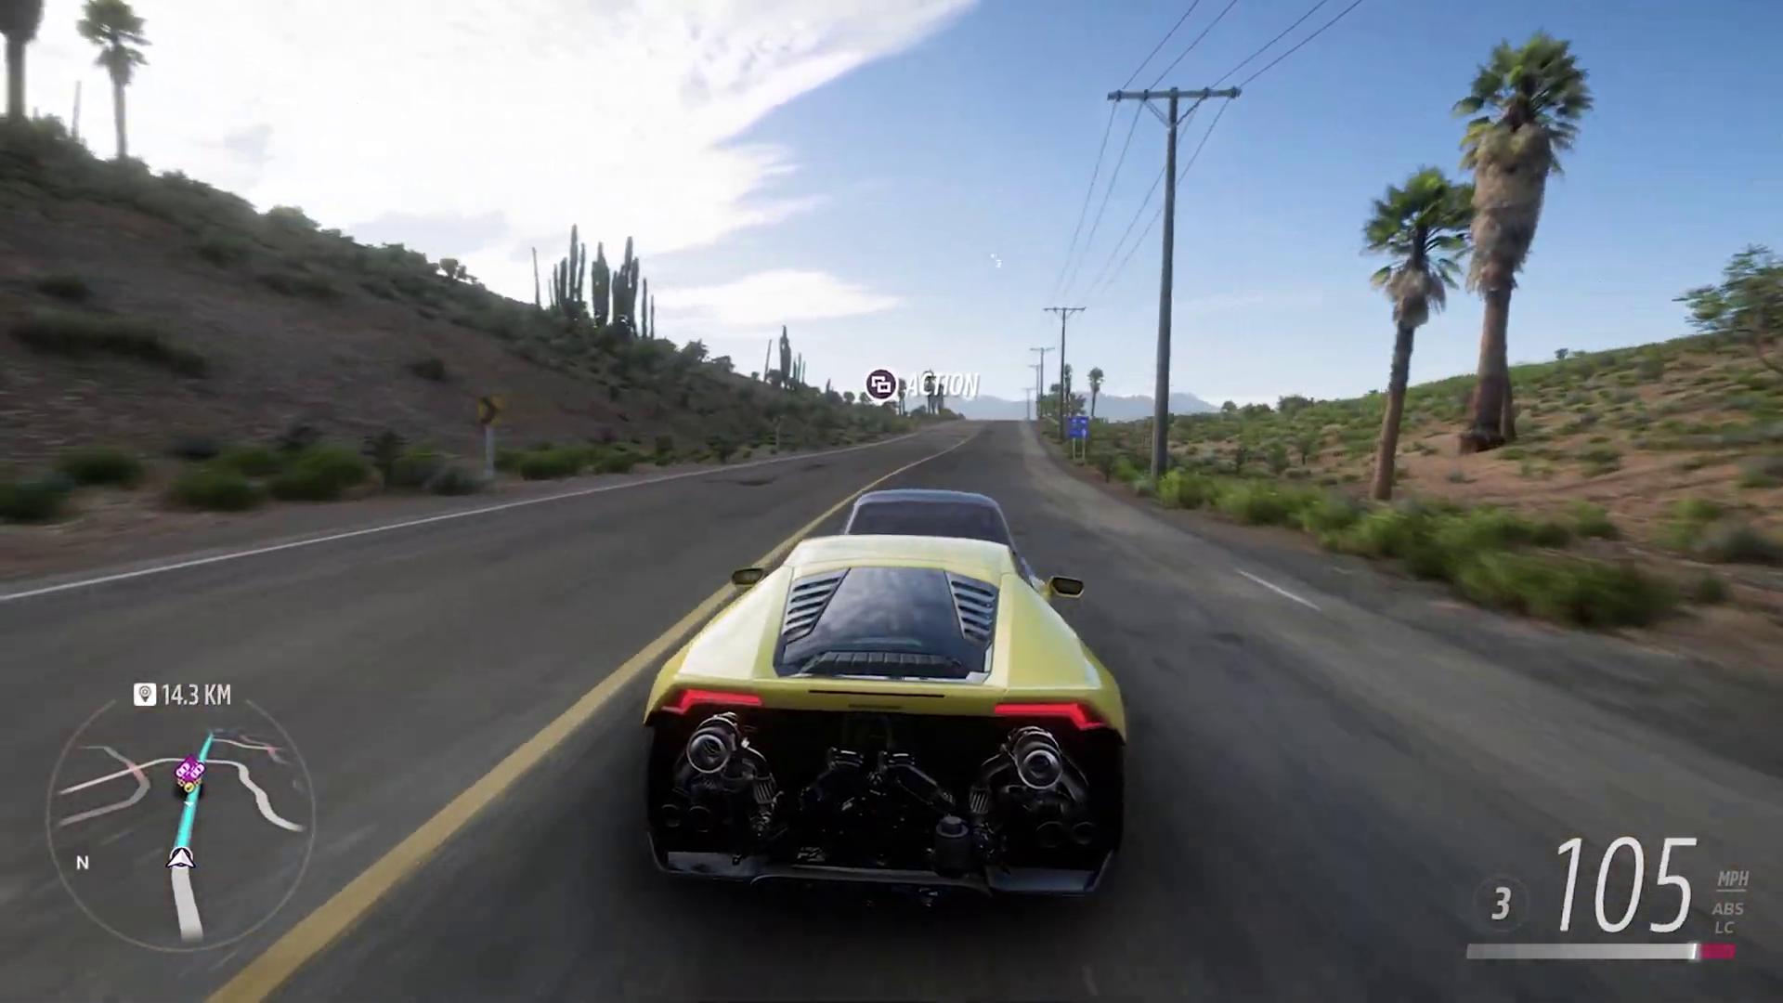
{"action": "key", "text": "w"}
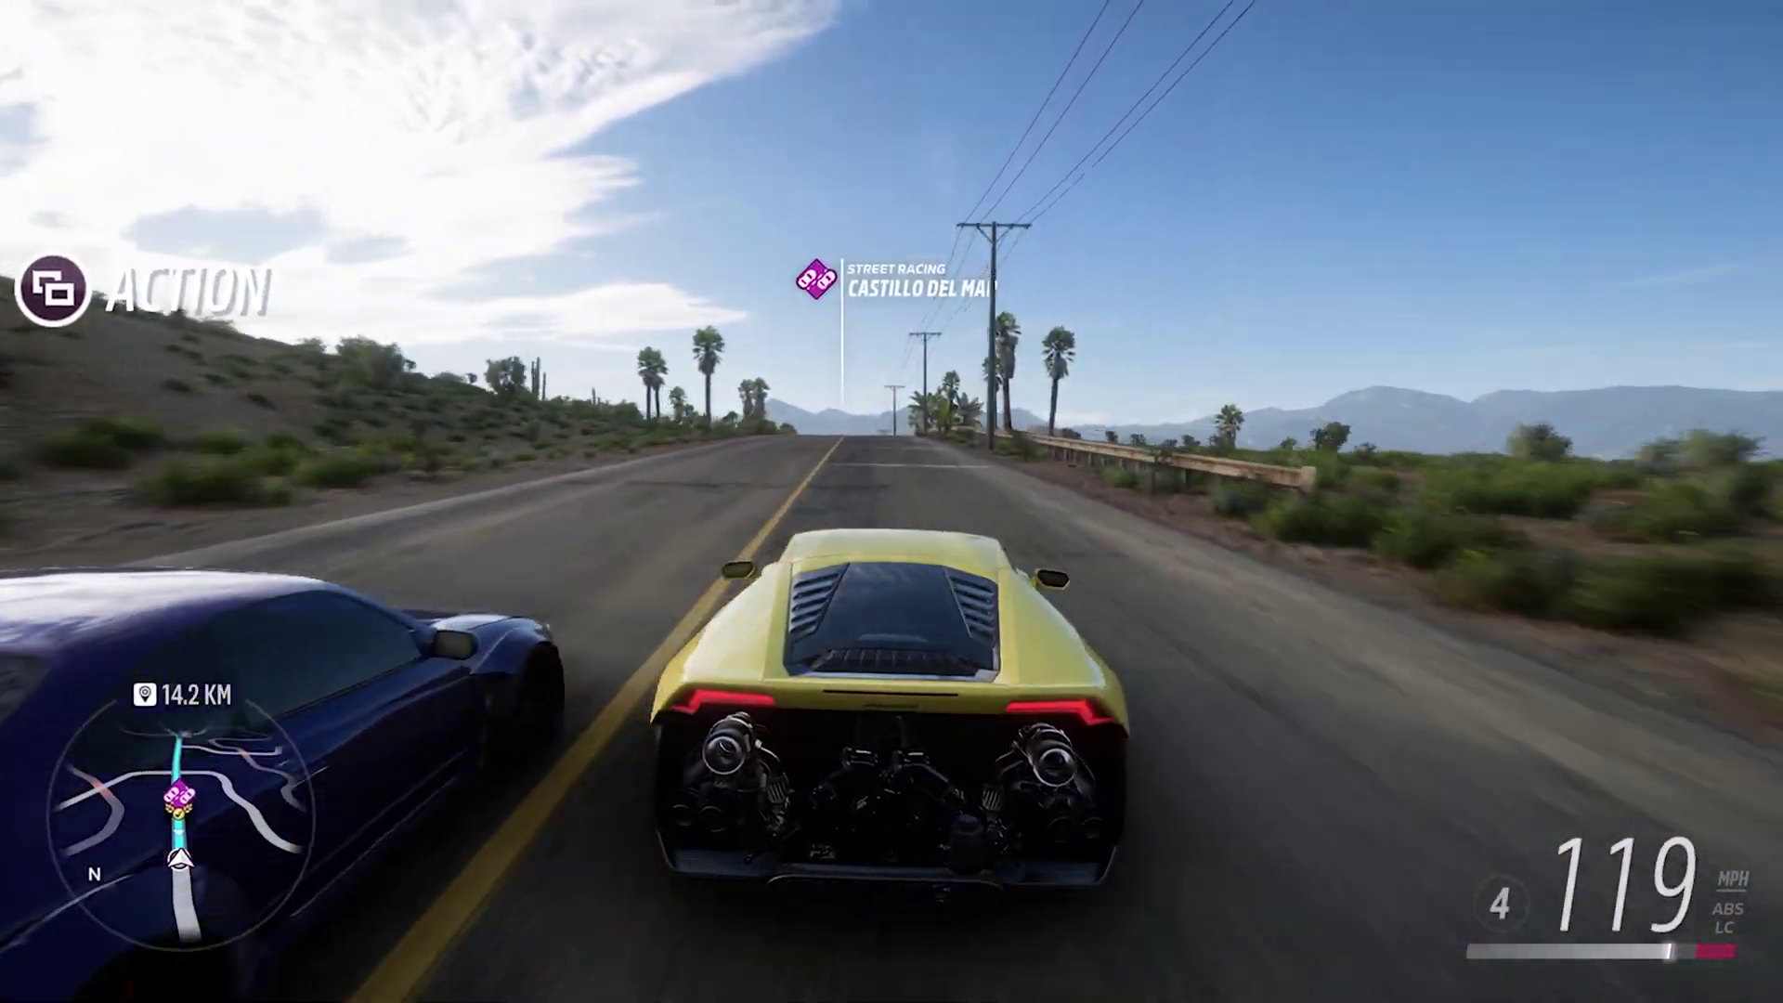
{"action": "key", "text": "w"}
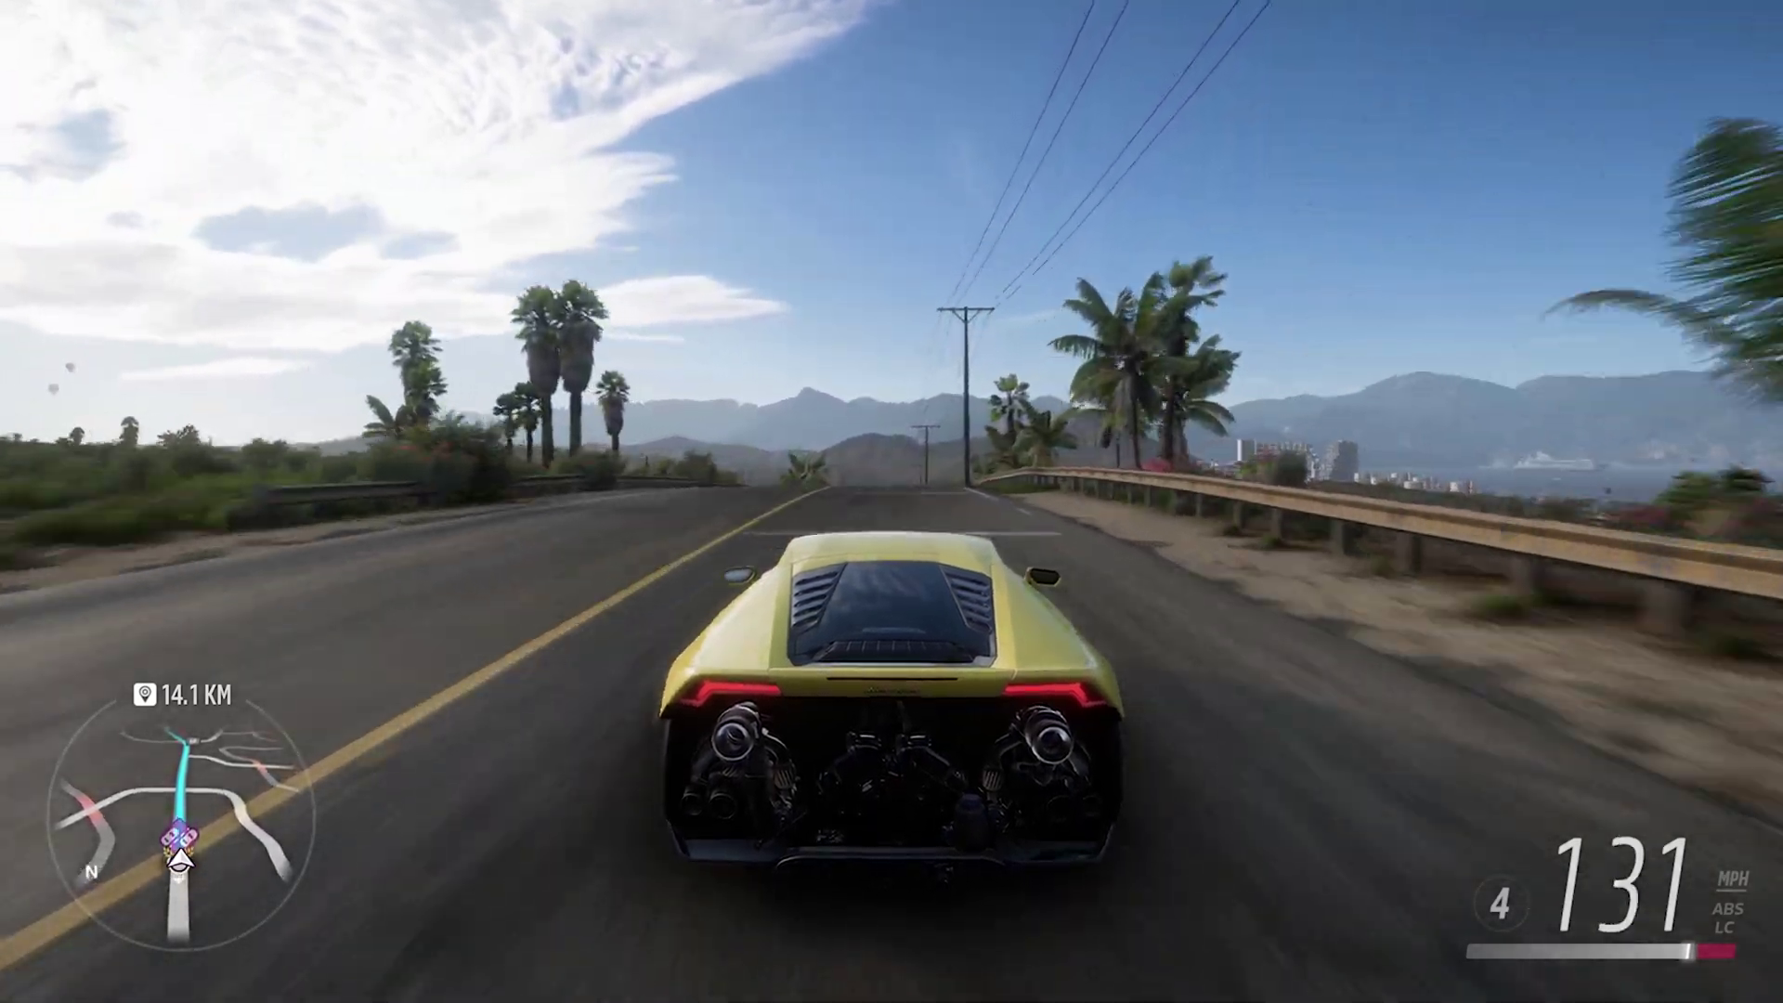
{"action": "key", "text": "w"}
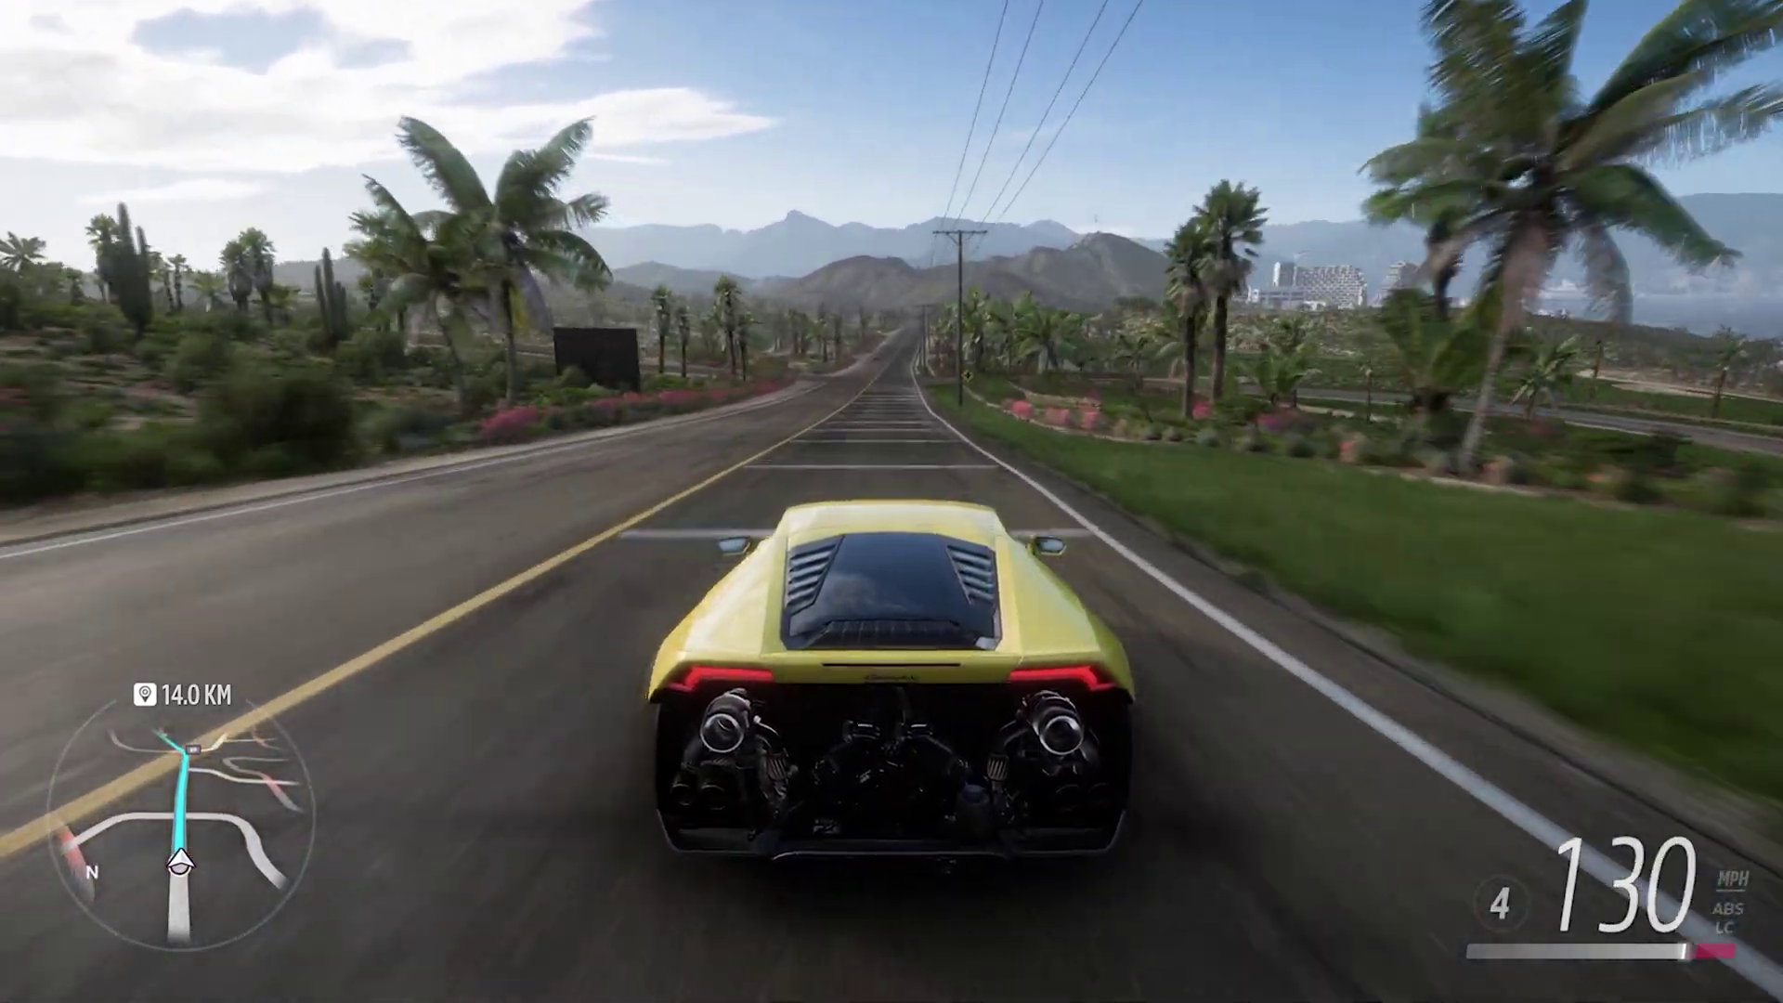
{"action": "key", "text": "w"}
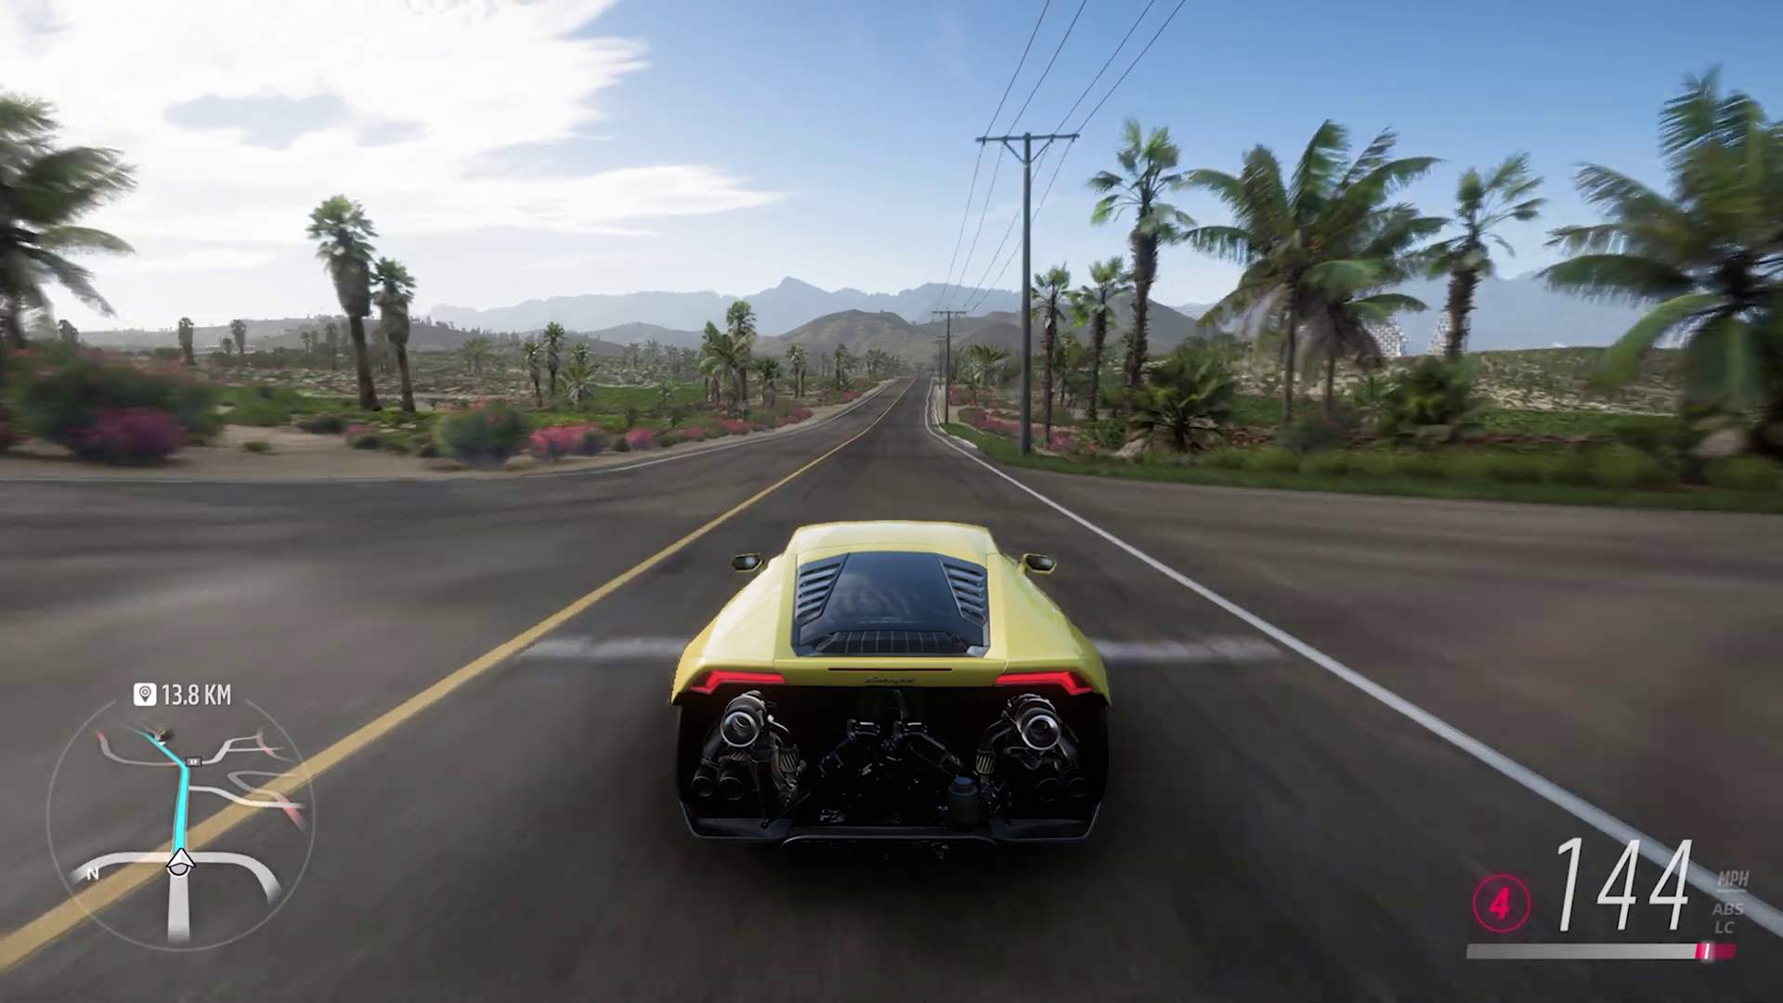